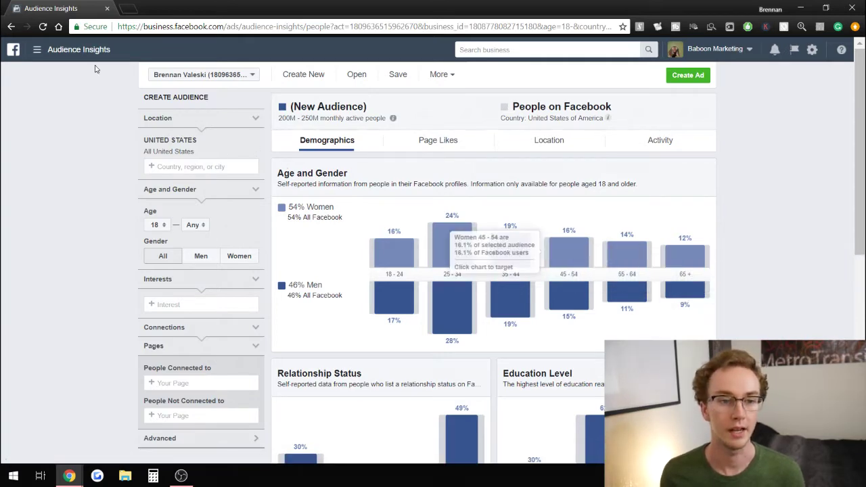
- Open Audience Insights from the full list of business tools
click(77, 54)
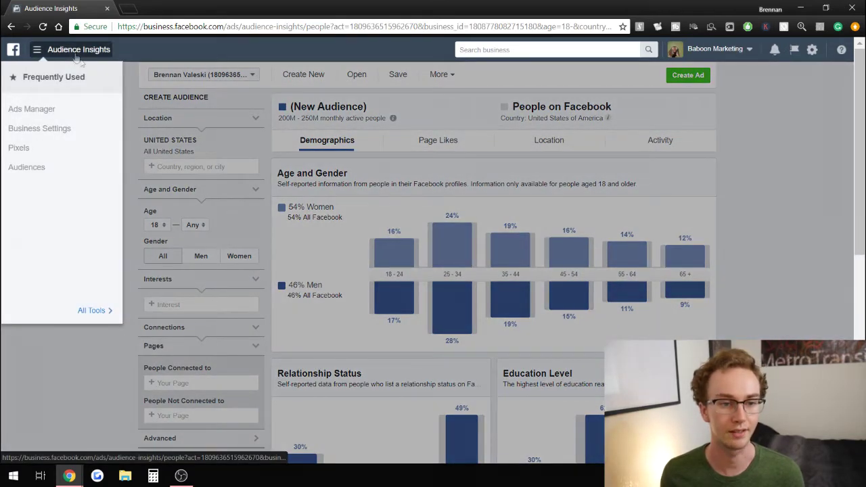
click(95, 309)
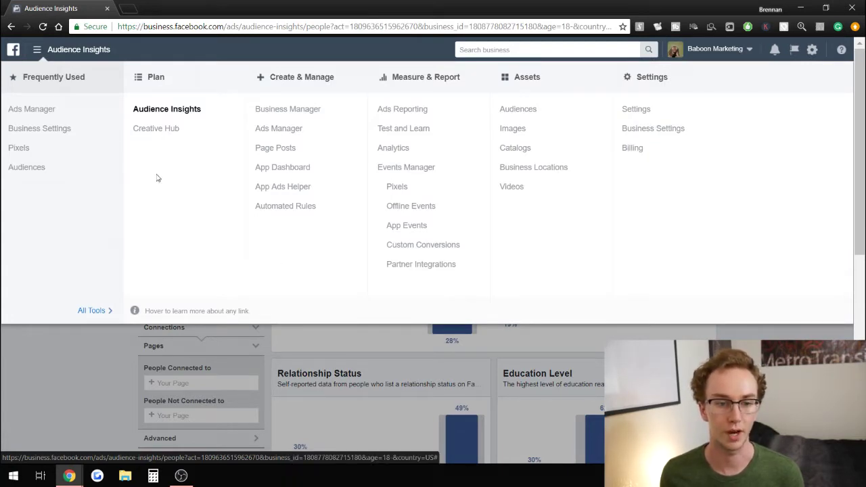
click(171, 115)
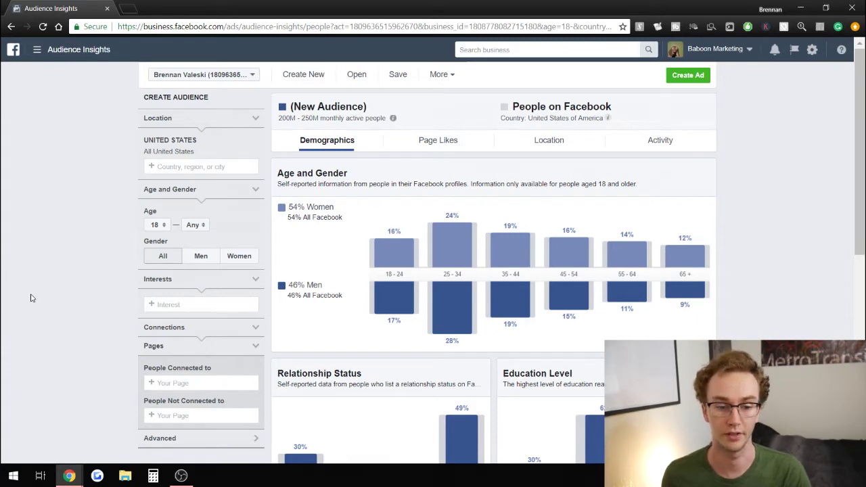
scroll(67, 321, down, 1)
scroll(68, 322, up, 1)
scroll(67, 323, down, 1)
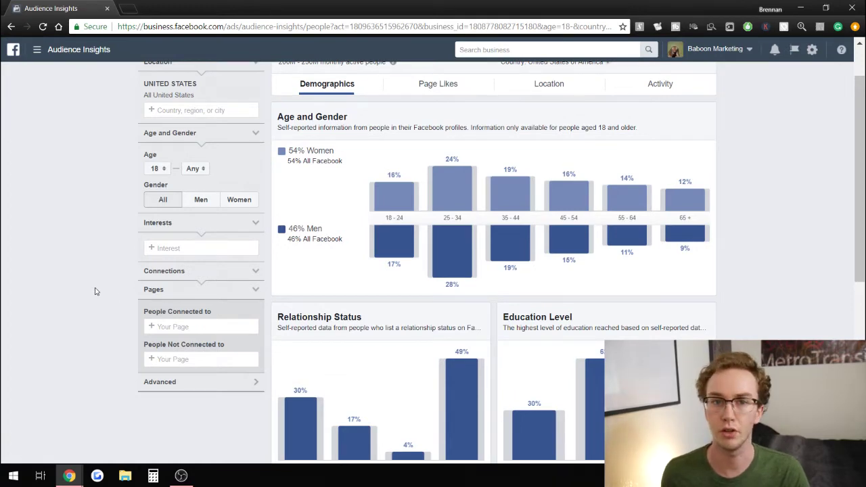
scroll(94, 292, up, 1)
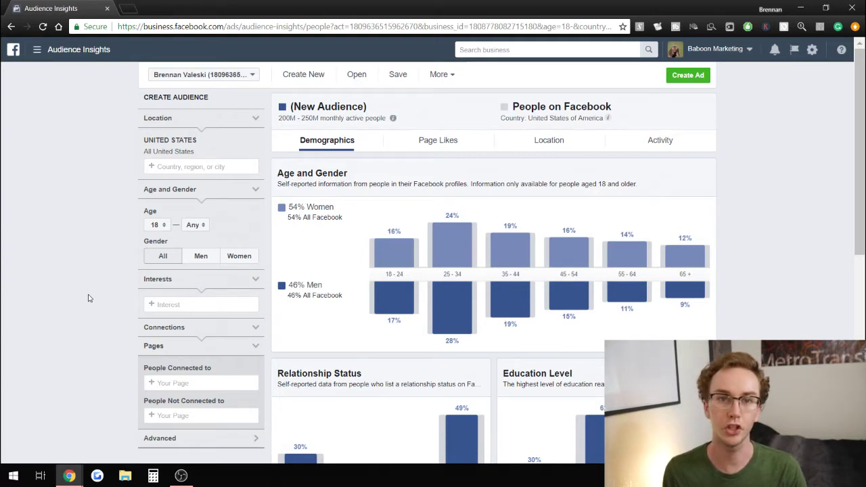
click(169, 305)
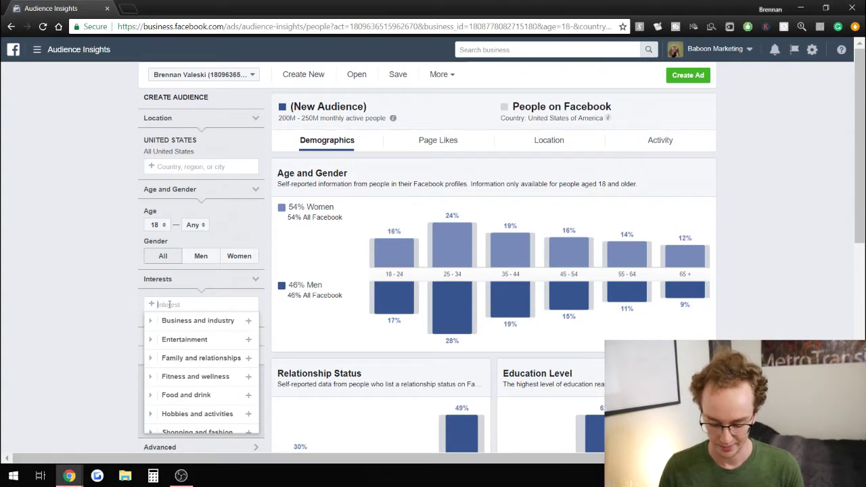
text(hiking)
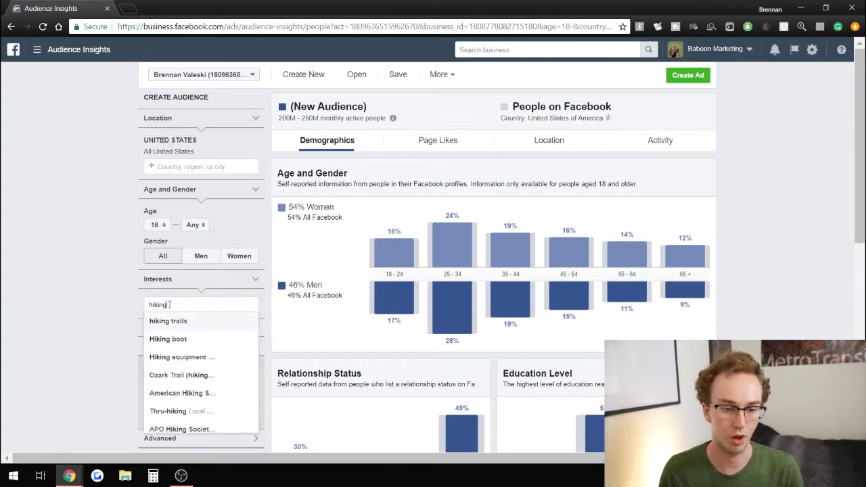
key(Return)
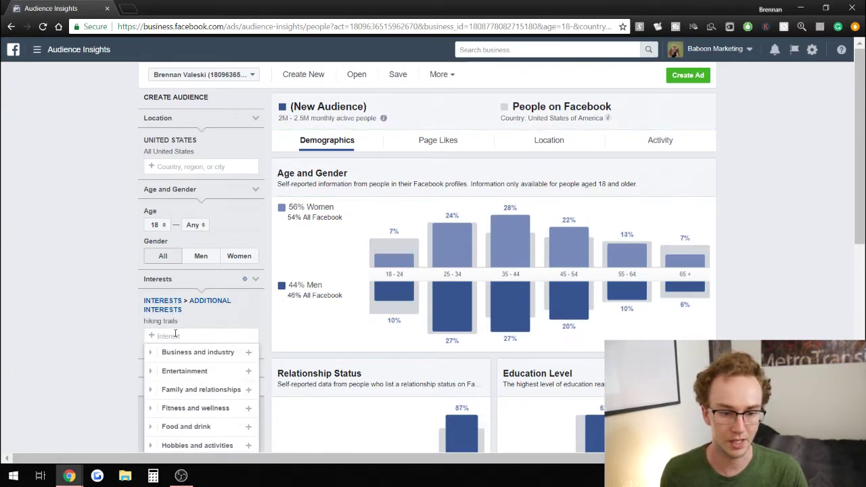
click(256, 322)
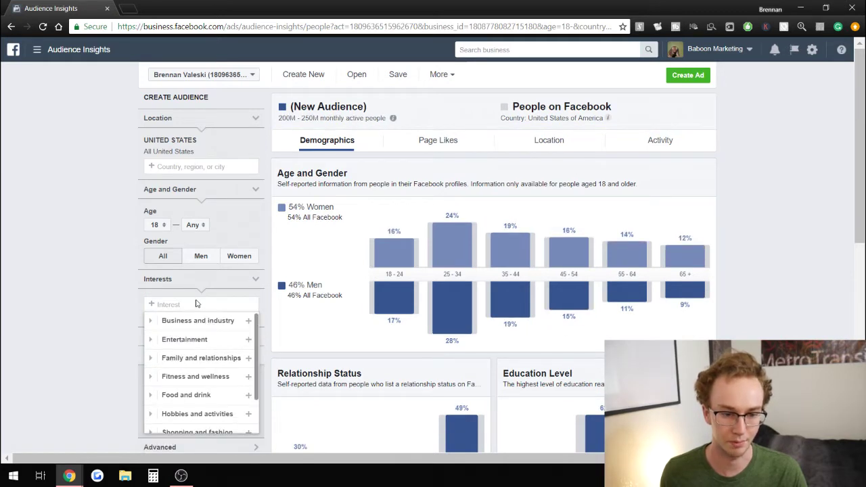
- Add Outdoors as an interest for the new United States audience
text(oud)
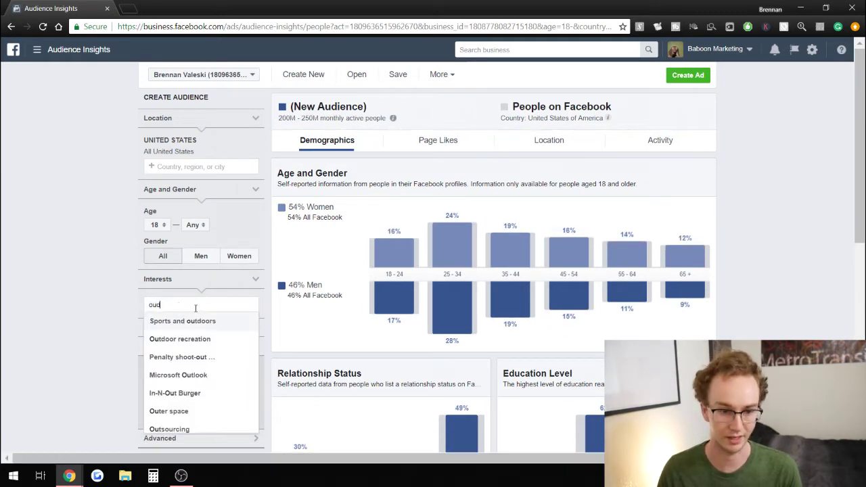
text(oors)
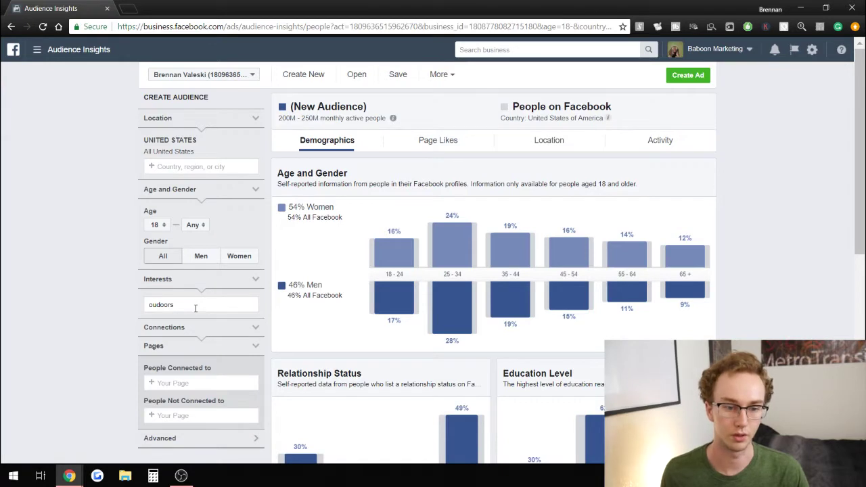
click(158, 304)
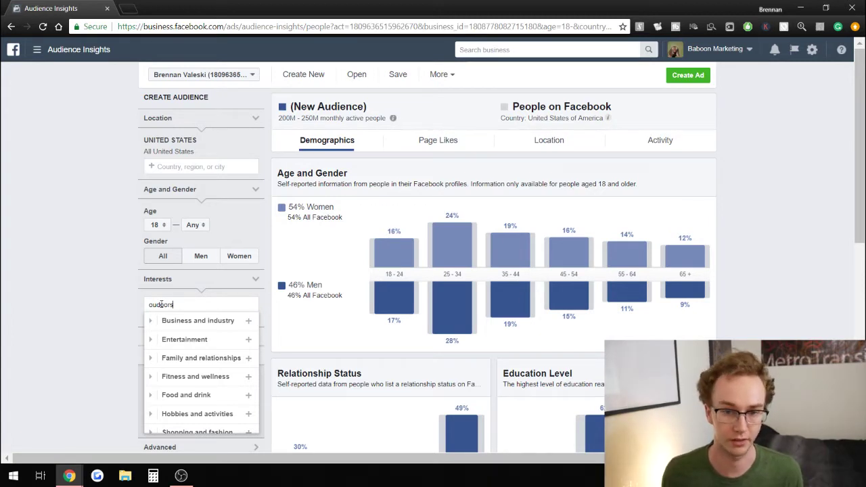
key(ctrl+a)
key(BackSpace)
text(outdo)
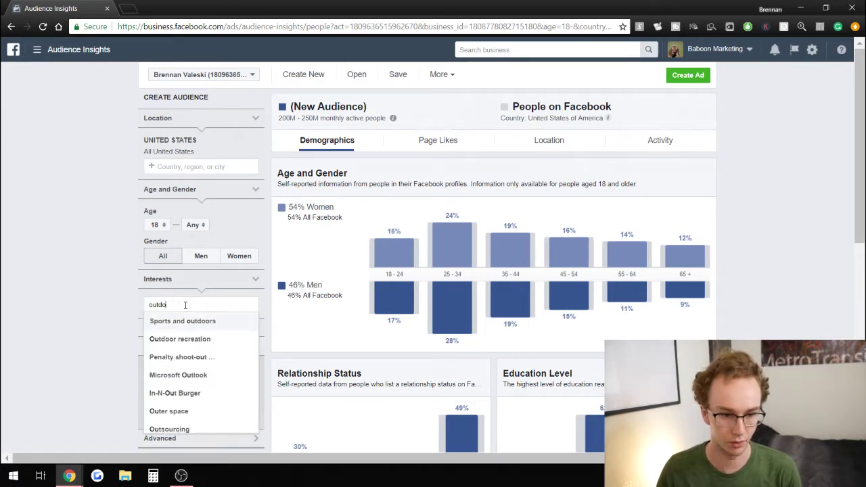
text(ors)
click(170, 322)
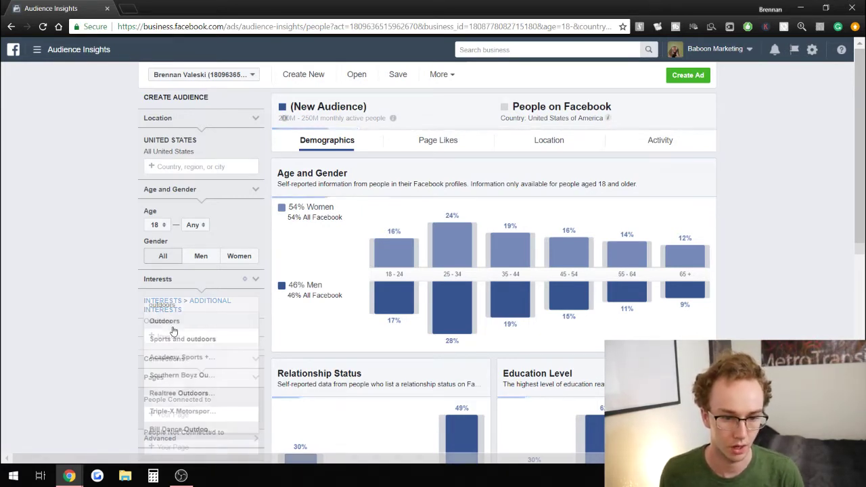
click(73, 298)
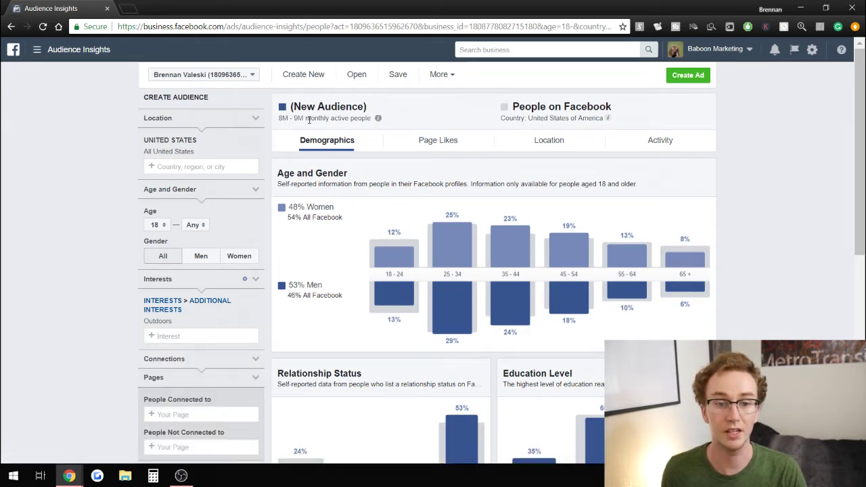
- Check the new audience's estimated number of monthly active people
drag(309, 119, 360, 120)
click(360, 120)
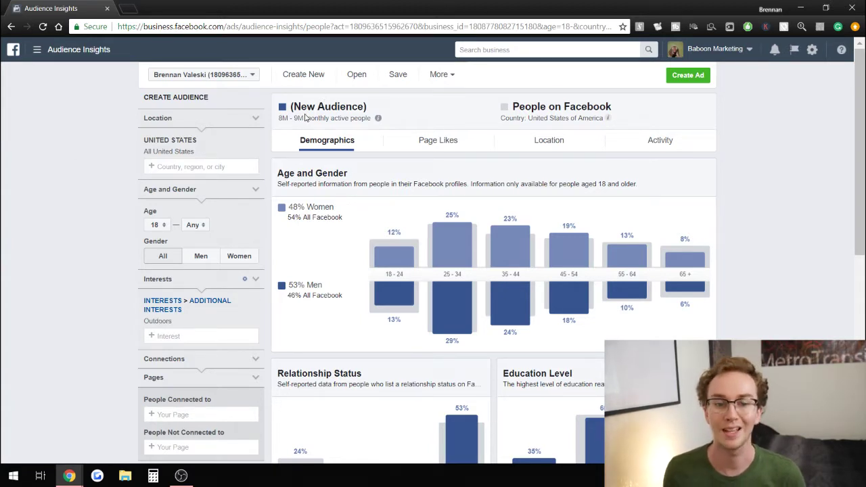
drag(314, 118, 335, 119)
click(363, 130)
scroll(355, 220, down, 1)
scroll(341, 196, up, 1)
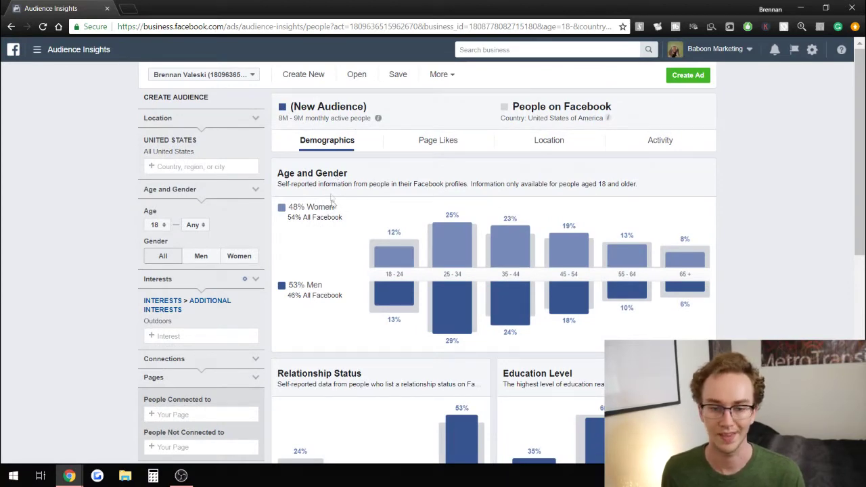
- Review the audience's relationship status, education level and job title breakdowns, including the comparison figure for Construction and Extraction
scroll(331, 181, down, 1)
scroll(332, 180, down, 4)
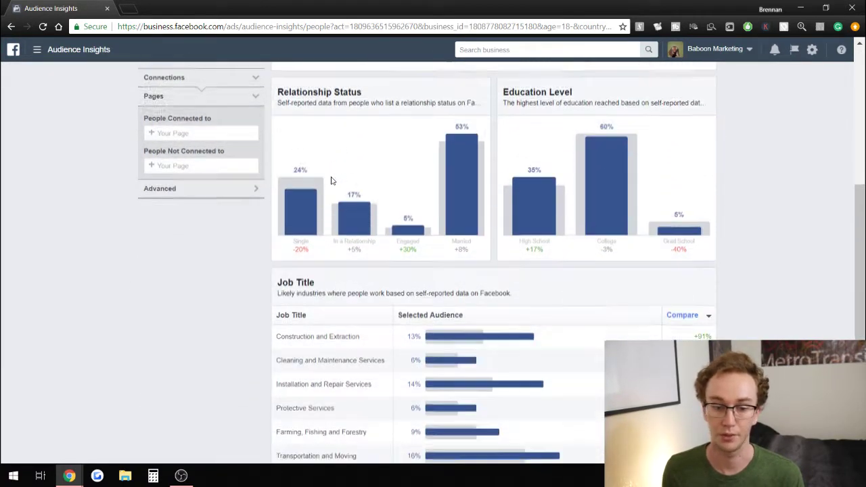
scroll(386, 261, down, 1)
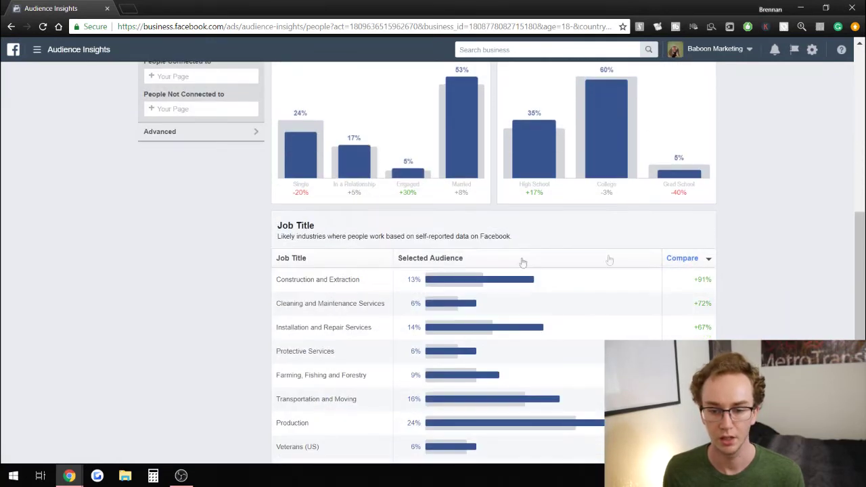
mouse_move(703, 280)
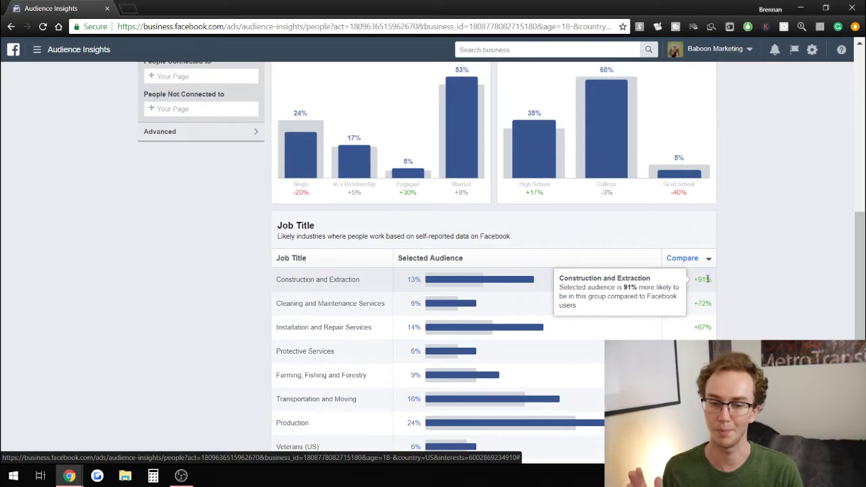
scroll(777, 276, up, 3)
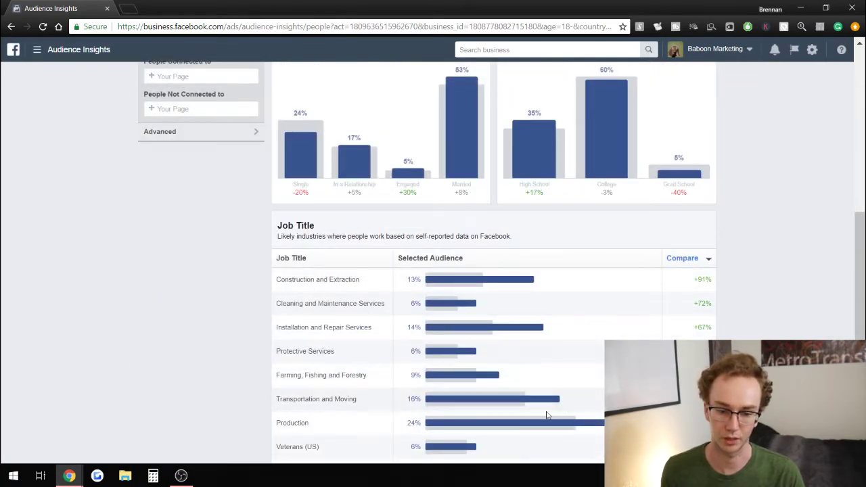
scroll(494, 270, up, 5)
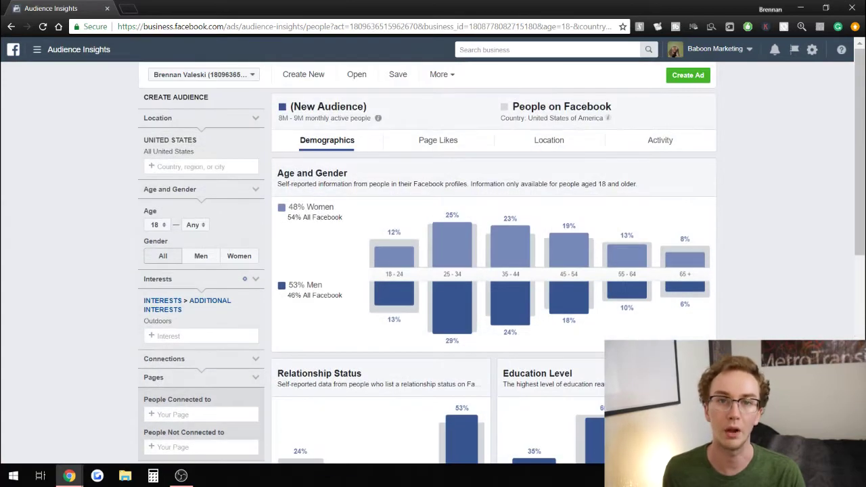
- Show the audience's page likes and examine the affinity of the most relevant pages, starting with Drury Outdoors
click(438, 140)
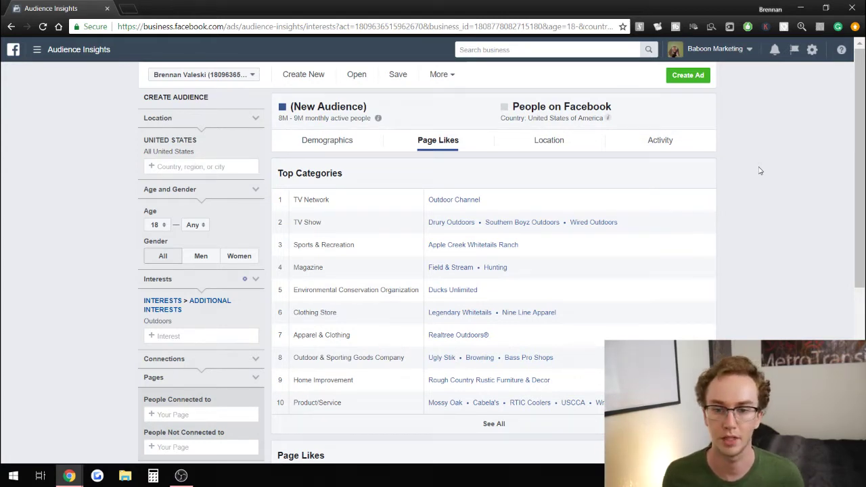
scroll(754, 187, down, 1)
scroll(753, 187, down, 3)
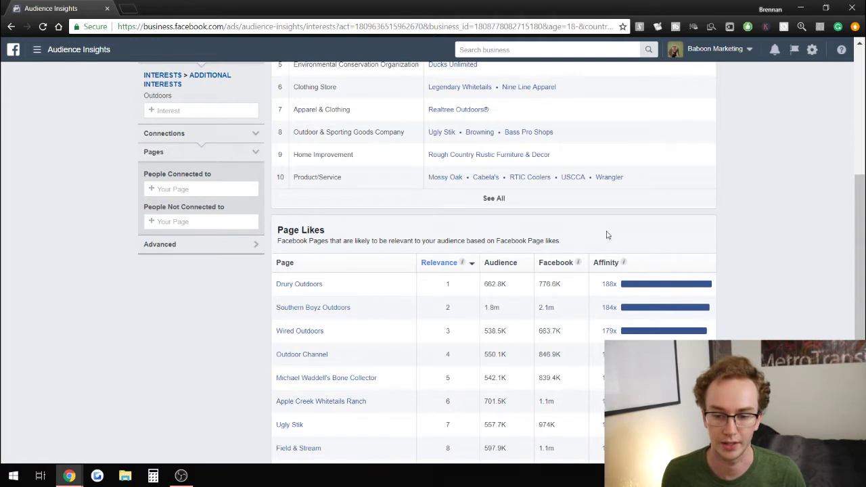
mouse_move(613, 285)
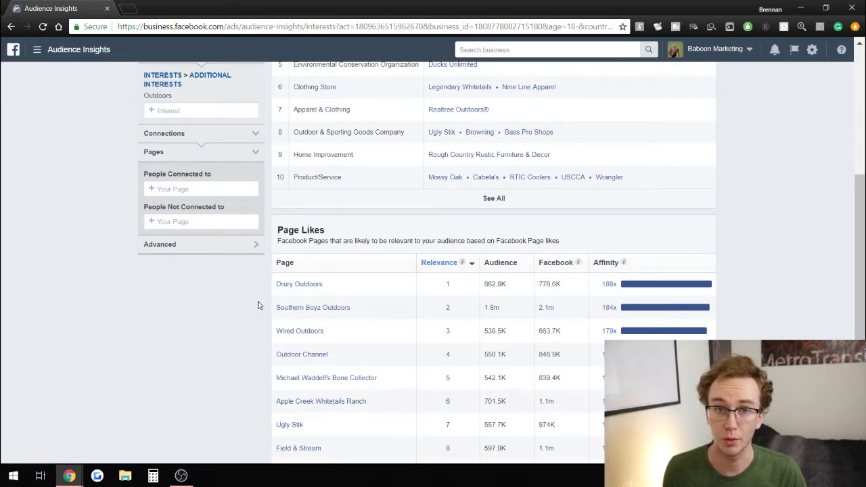
- Open the Drury Outdoors page from the page likes list and look through its posts and community information
click(304, 284)
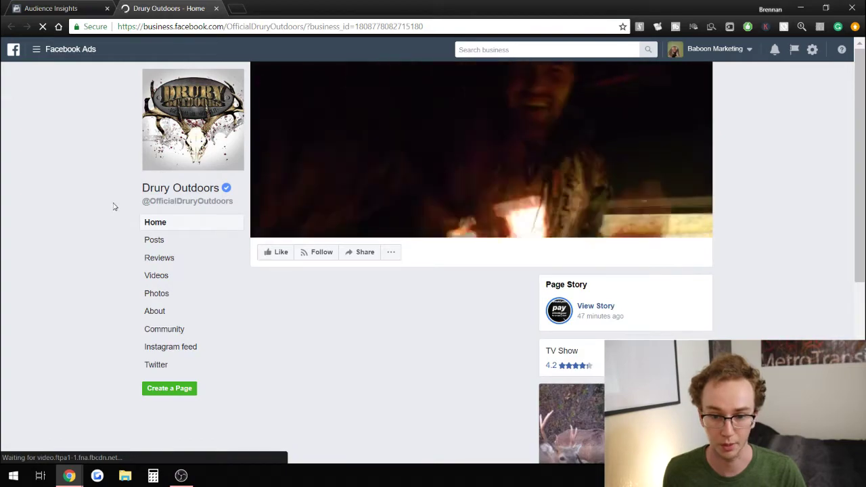
scroll(135, 220, down, 2)
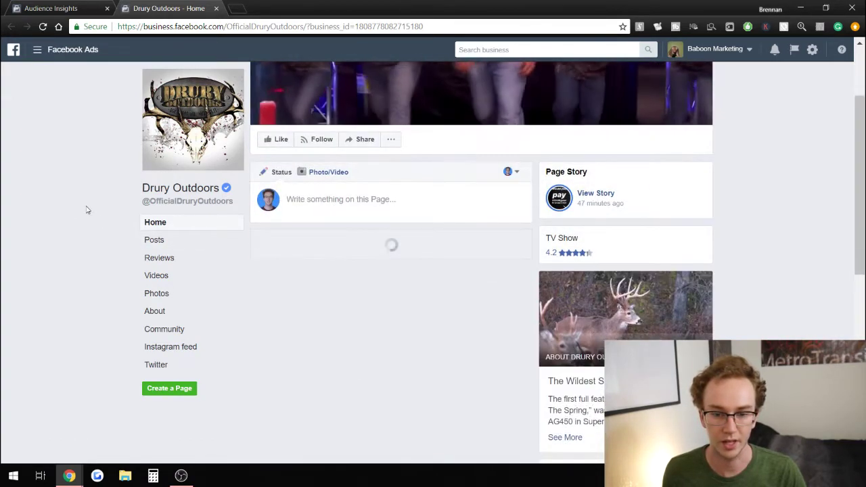
scroll(87, 210, down, 2)
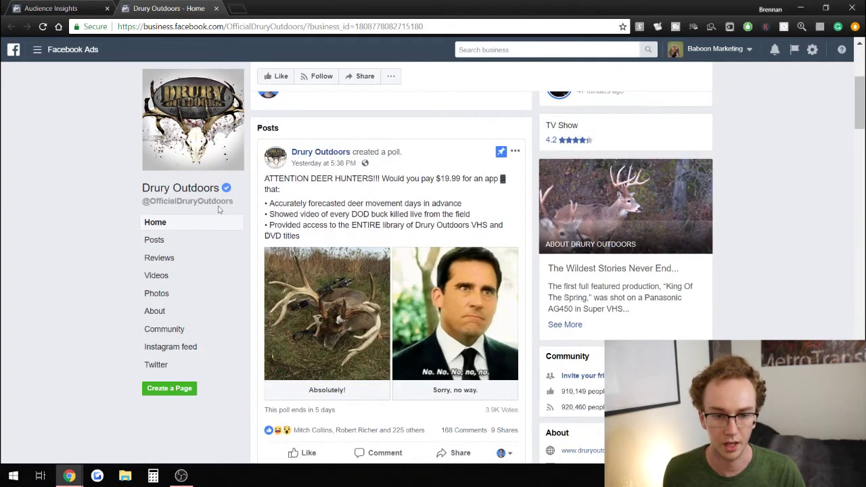
scroll(94, 200, down, 1)
scroll(94, 201, down, 3)
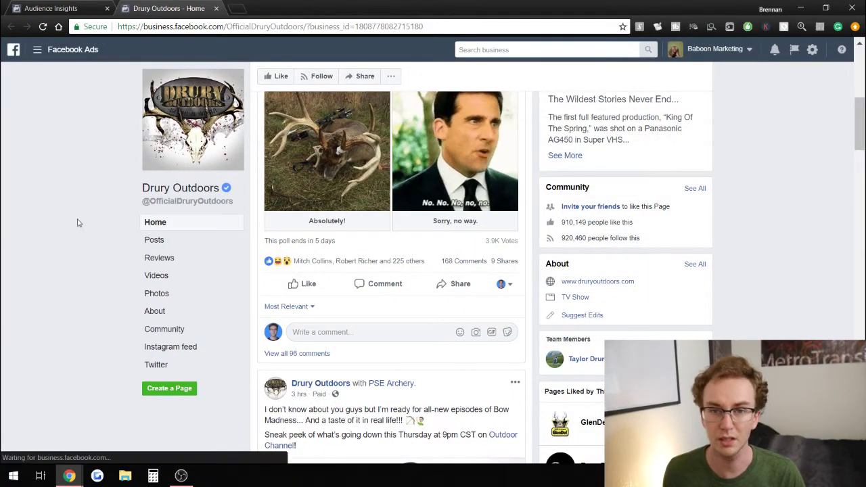
scroll(91, 206, up, 2)
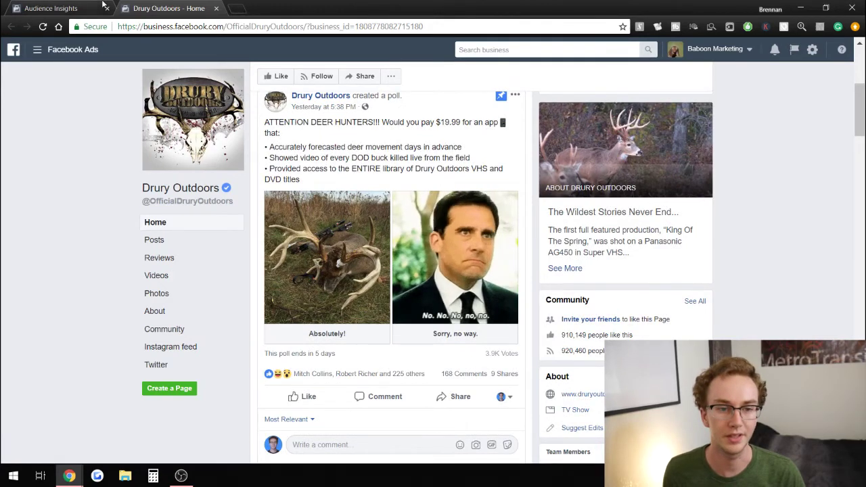
- Compare the audience's page likes with the Drury Outdoors page, finishing back on the Audience Insights page likes
key(ctrl+shift+Tab)
scroll(438, 195, up, 4)
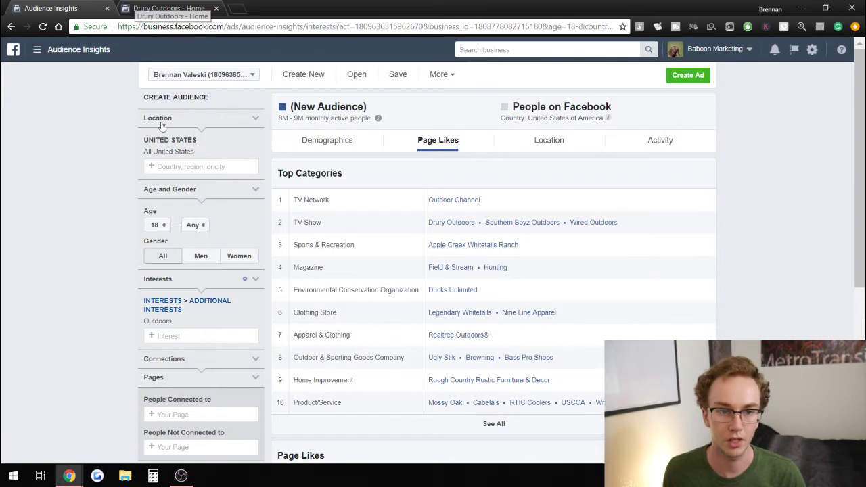
scroll(119, 5, down, 3)
click(119, 4)
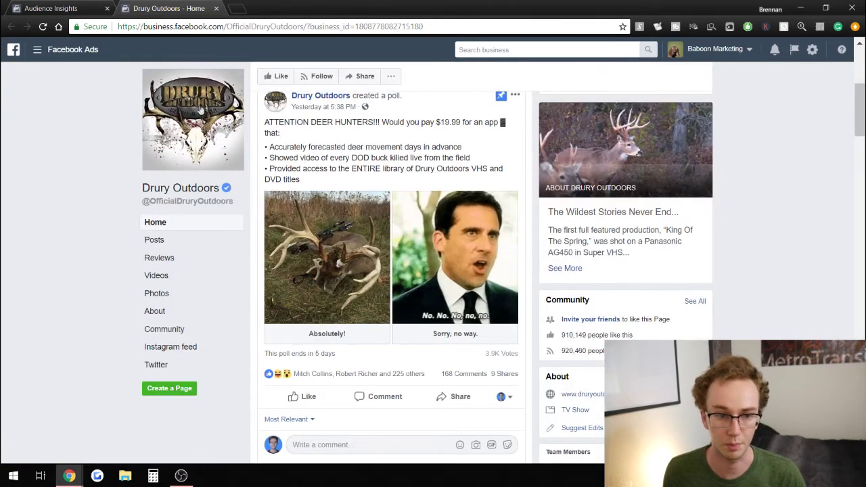
click(58, 7)
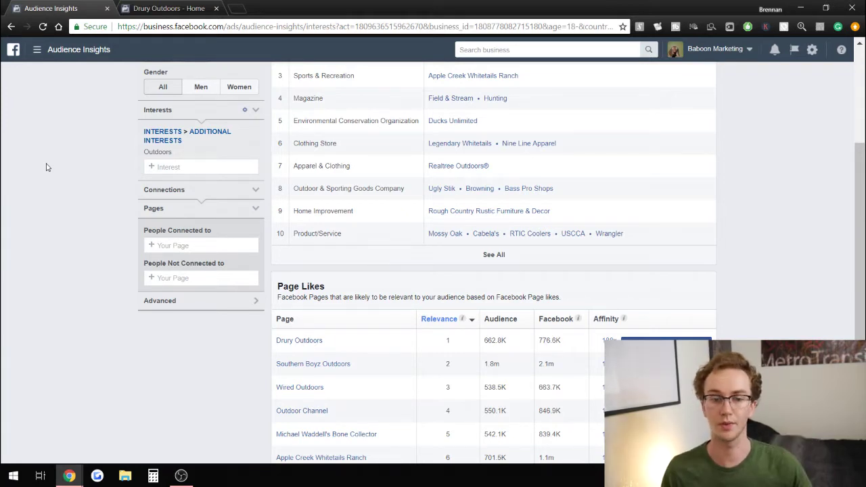
click(171, 9)
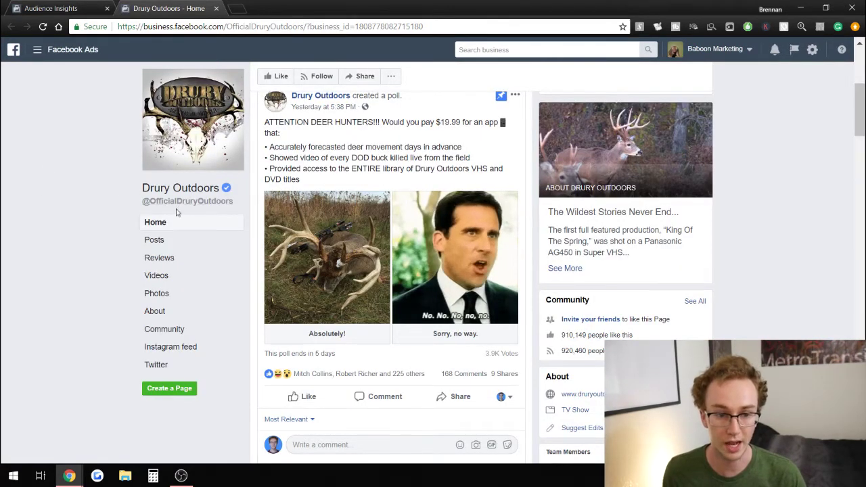
key(ctrl+Tab)
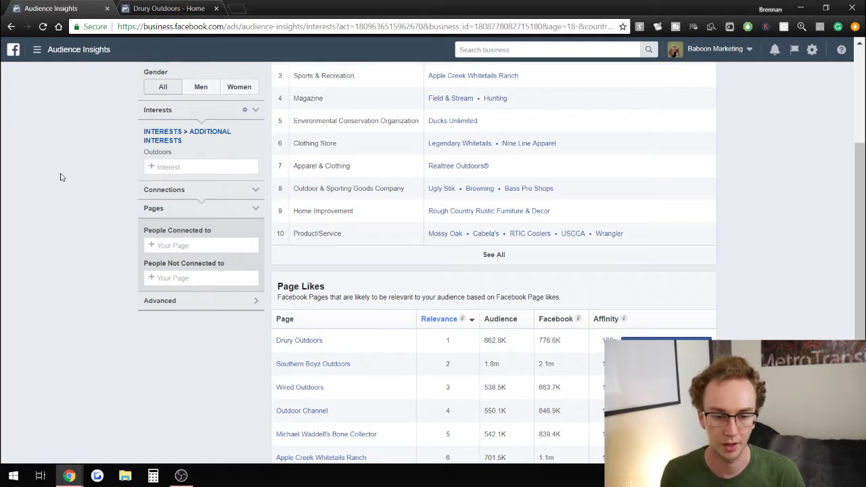
- Examine the relevance, audience size and affinity of the pages in the page likes list, alongside the audience's top categories
scroll(96, 263, down, 2)
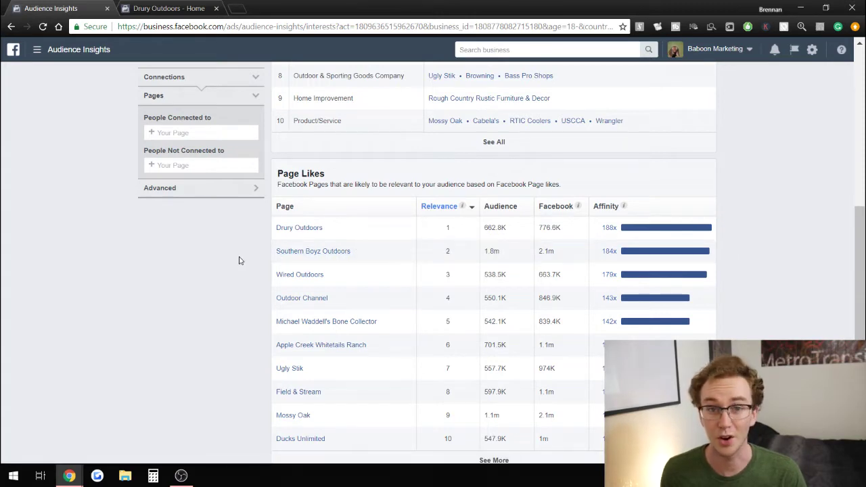
scroll(238, 265, down, 1)
scroll(232, 265, up, 1)
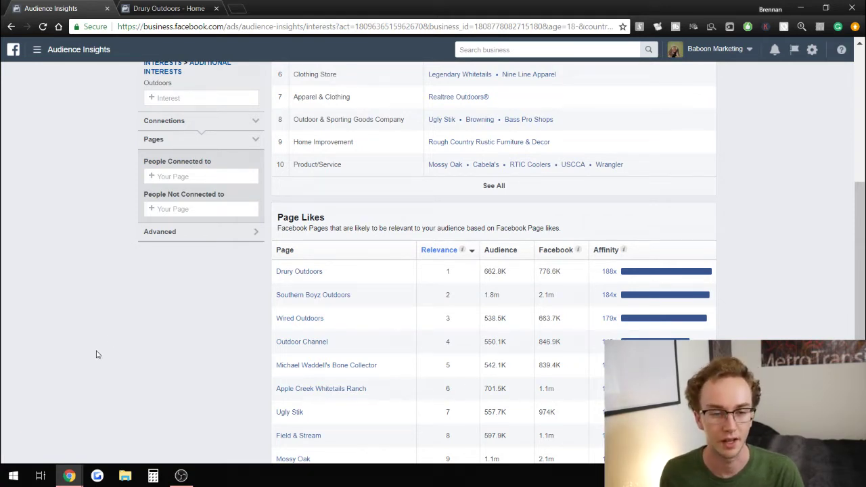
scroll(96, 353, up, 1)
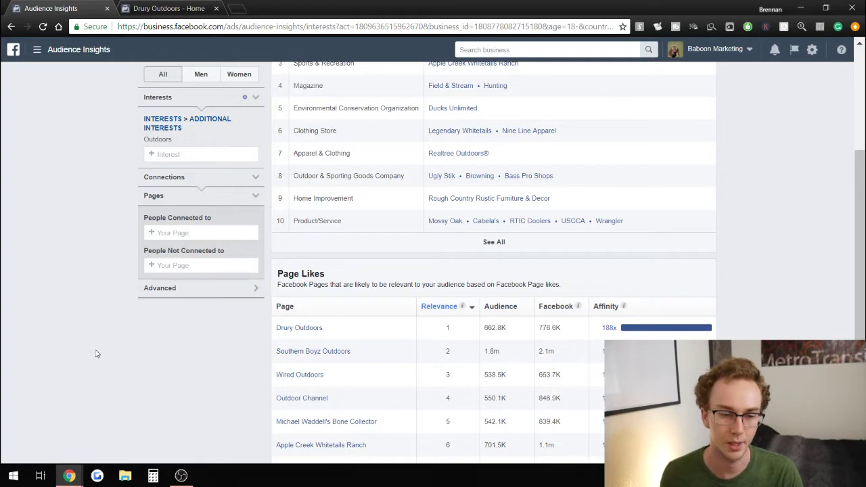
scroll(72, 335, down, 2)
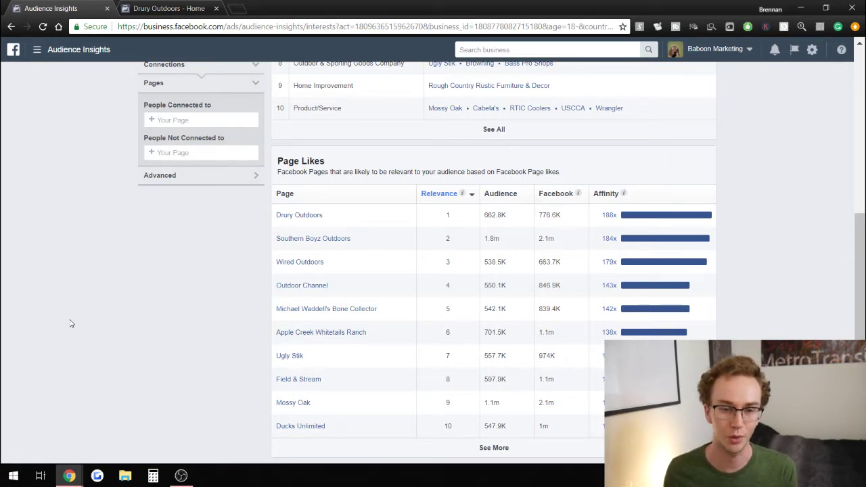
scroll(69, 323, up, 5)
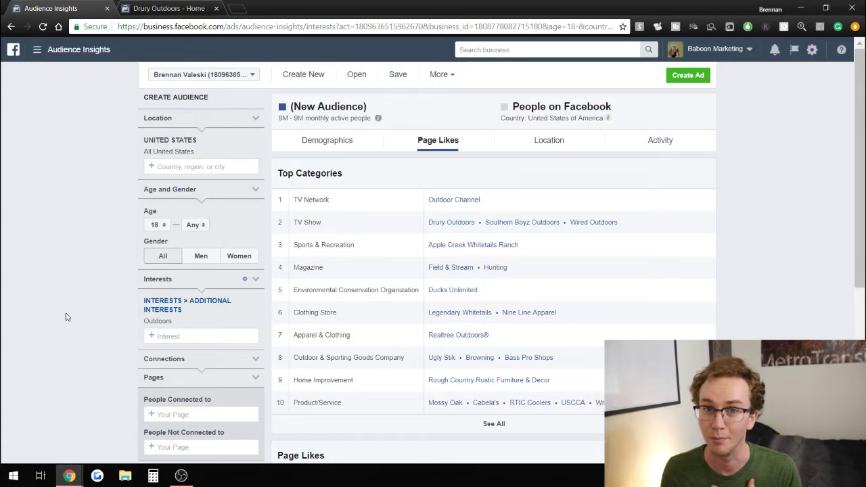
scroll(66, 318, down, 1)
scroll(67, 319, up, 1)
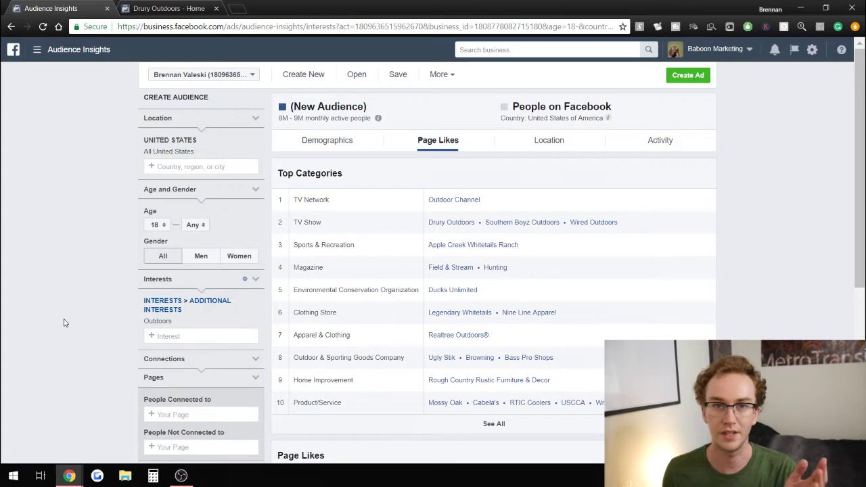
scroll(61, 328, down, 2)
scroll(61, 328, down, 2)
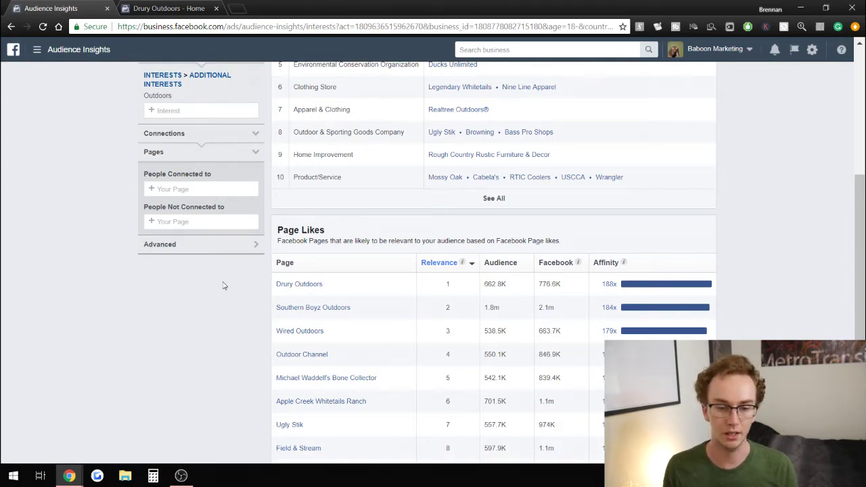
scroll(223, 286, up, 3)
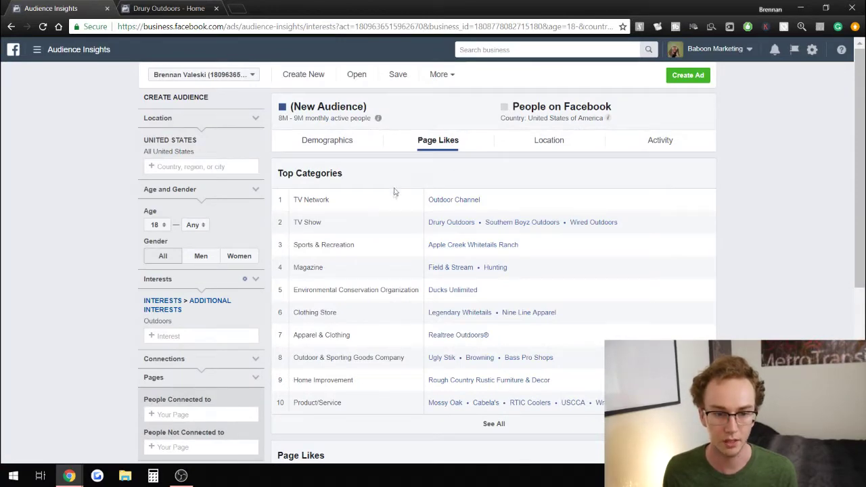
- Expand the top categories to the full list and read through the pages liked in each category
scroll(394, 192, down, 1)
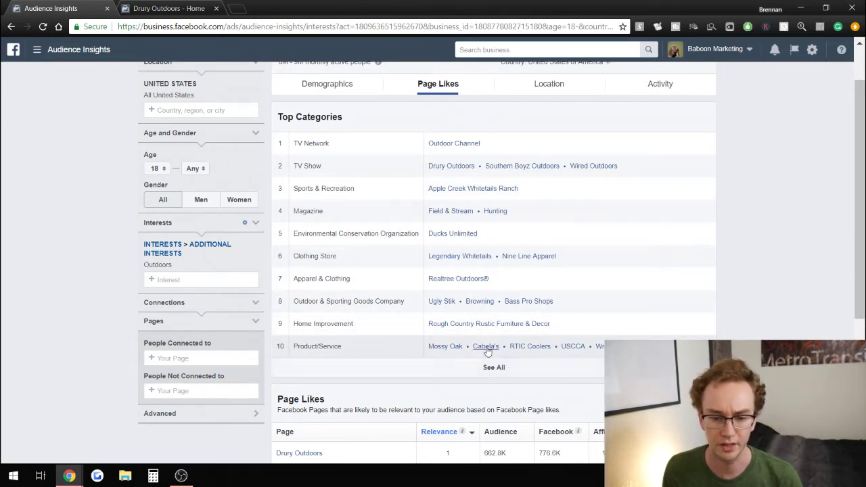
click(494, 370)
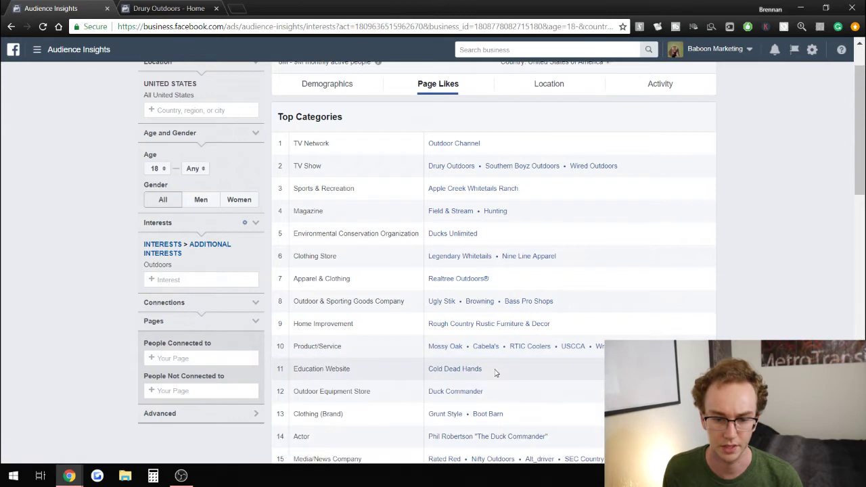
scroll(494, 369, down, 1)
scroll(497, 369, down, 1)
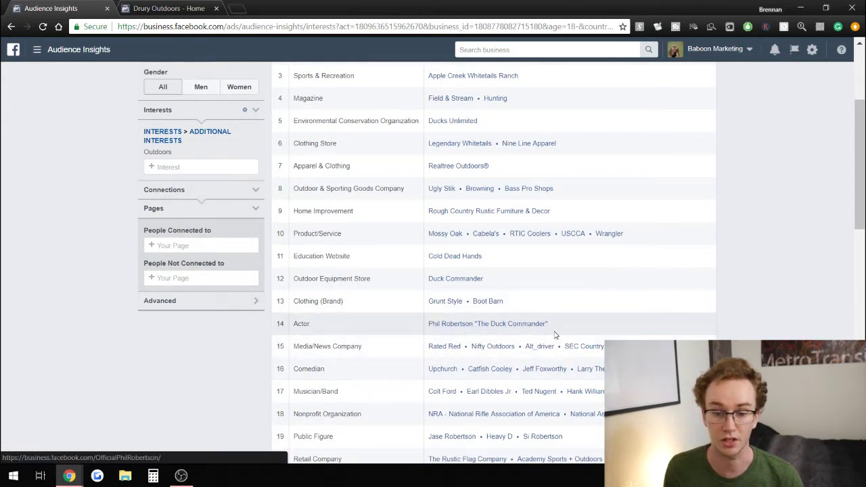
scroll(562, 334, down, 1)
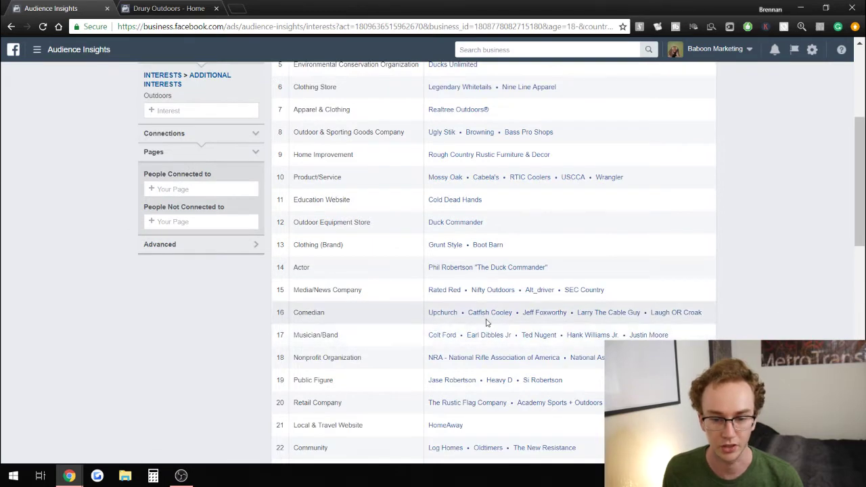
scroll(547, 324, down, 1)
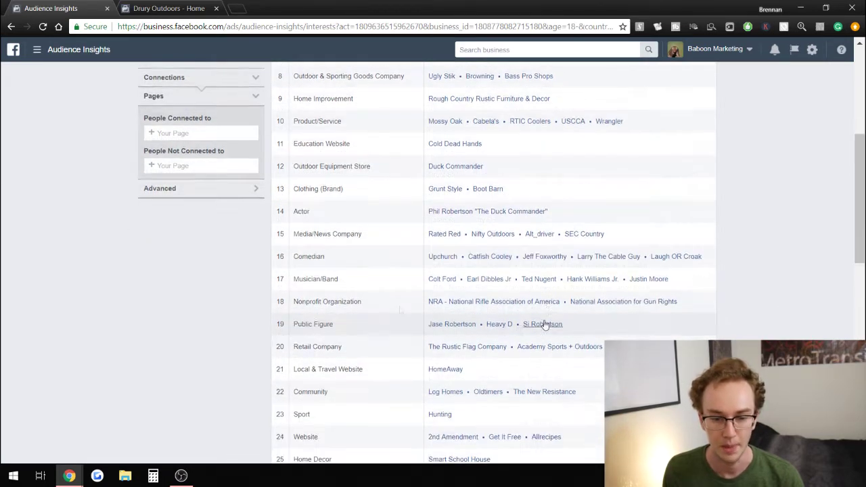
scroll(386, 379, up, 1)
scroll(380, 357, up, 5)
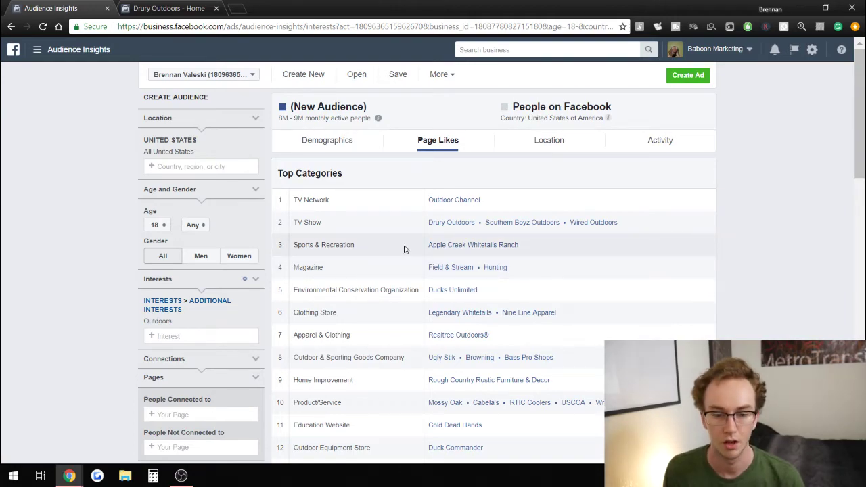
scroll(386, 257, down, 1)
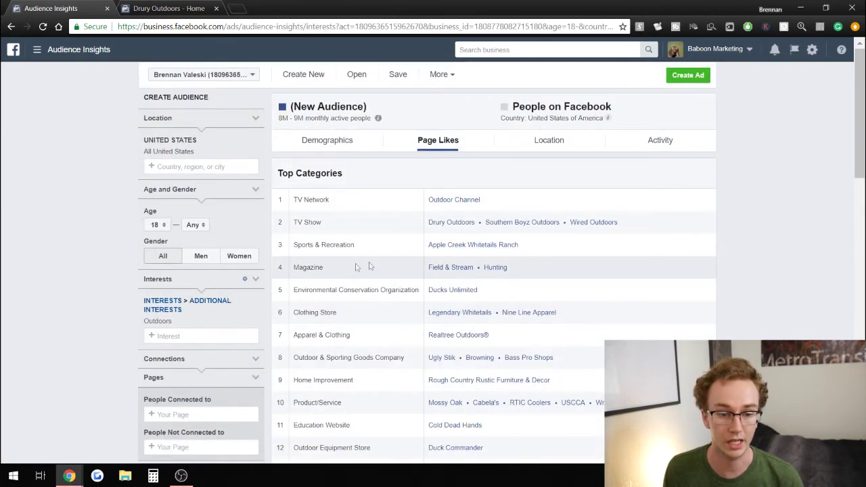
scroll(311, 291, down, 2)
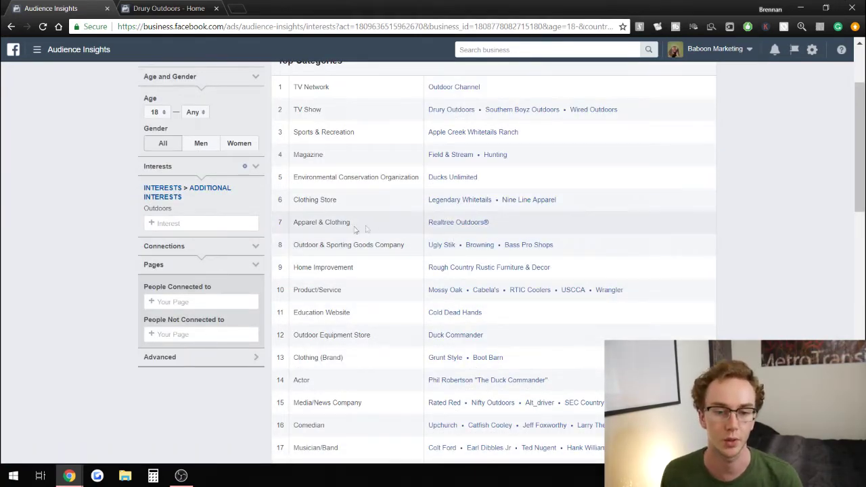
- Open the Realtree Outdoors page from the Apparel & Clothing category and look through its videos, photos, community information and liked pages
drag(295, 221, 420, 221)
click(420, 224)
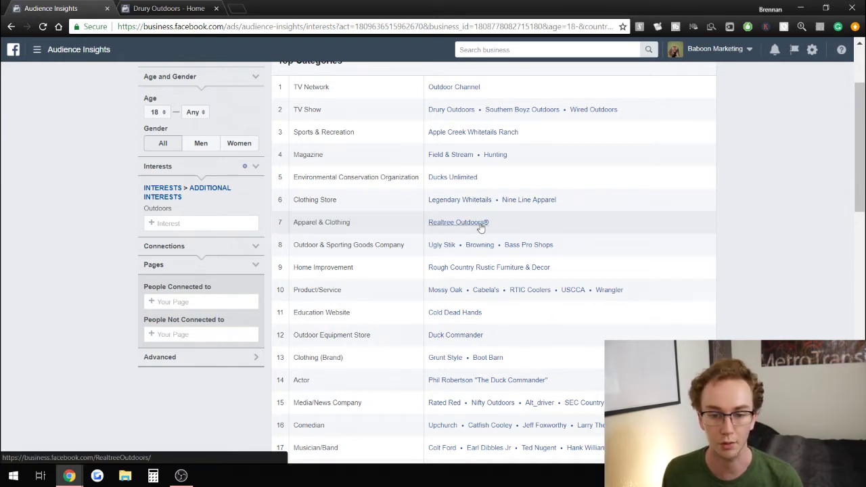
click(435, 227)
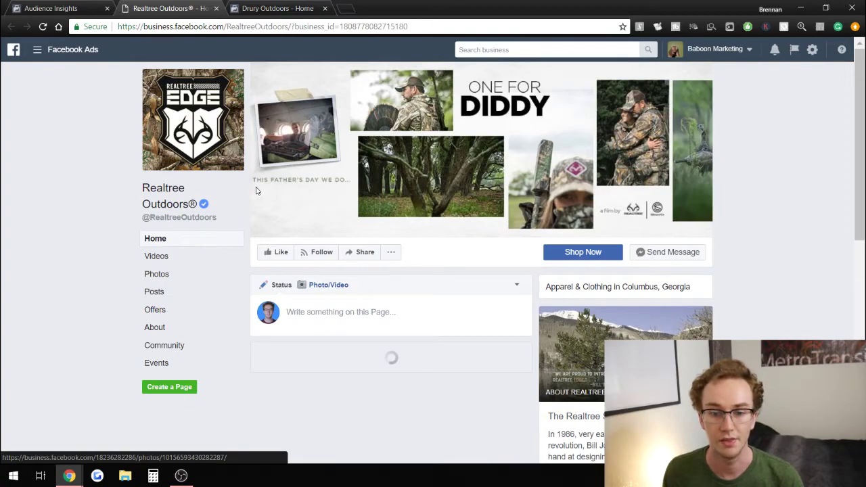
scroll(483, 236, down, 3)
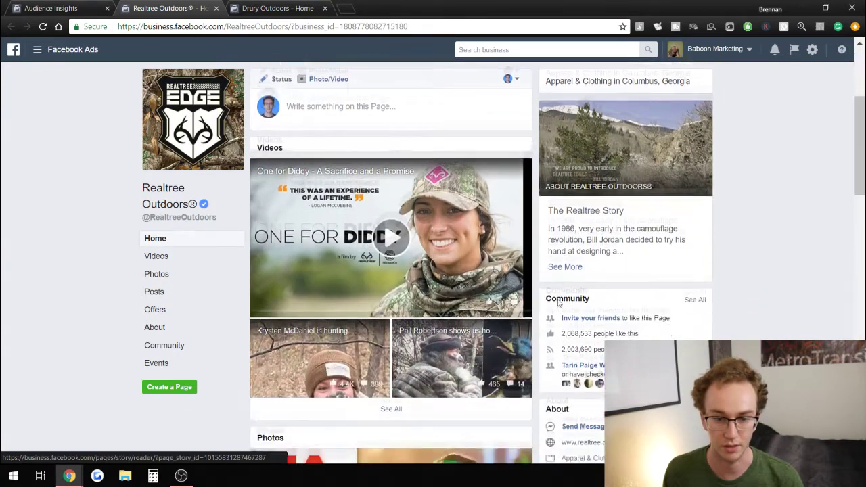
scroll(558, 304, down, 1)
scroll(635, 272, down, 2)
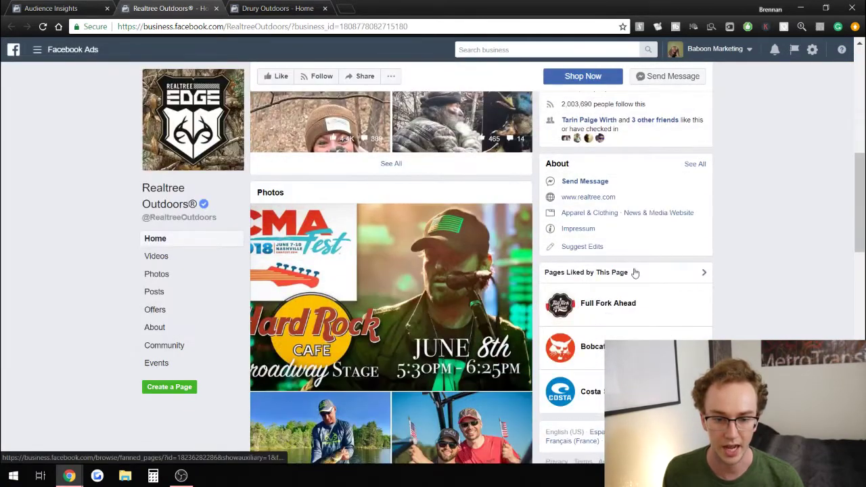
scroll(634, 272, down, 2)
scroll(634, 272, up, 10)
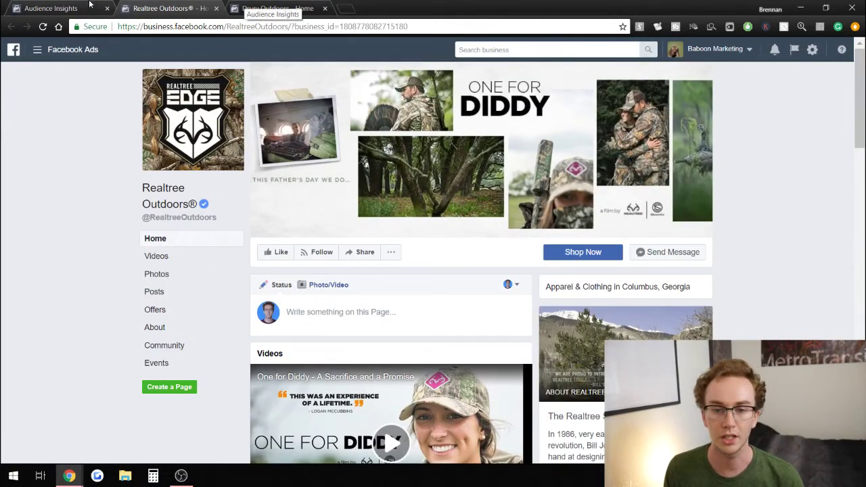
- Return to Audience Insights and show the audience's location breakdown, reviewing the top cities
click(50, 8)
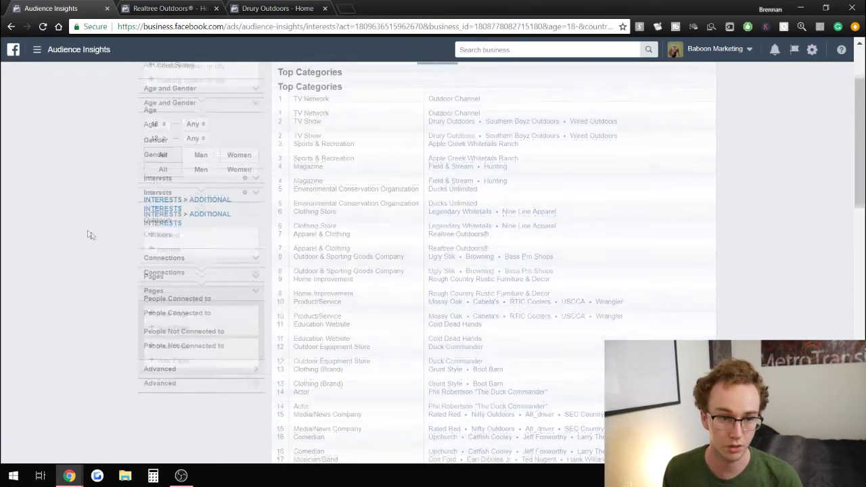
scroll(91, 237, up, 2)
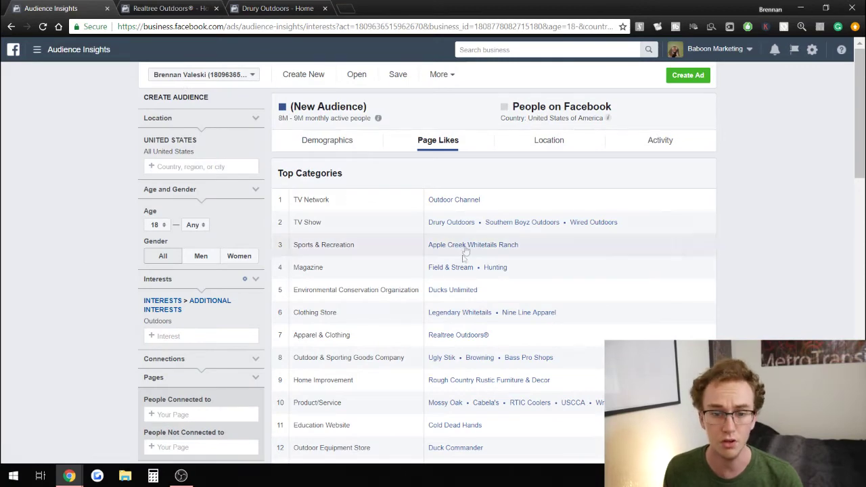
click(552, 142)
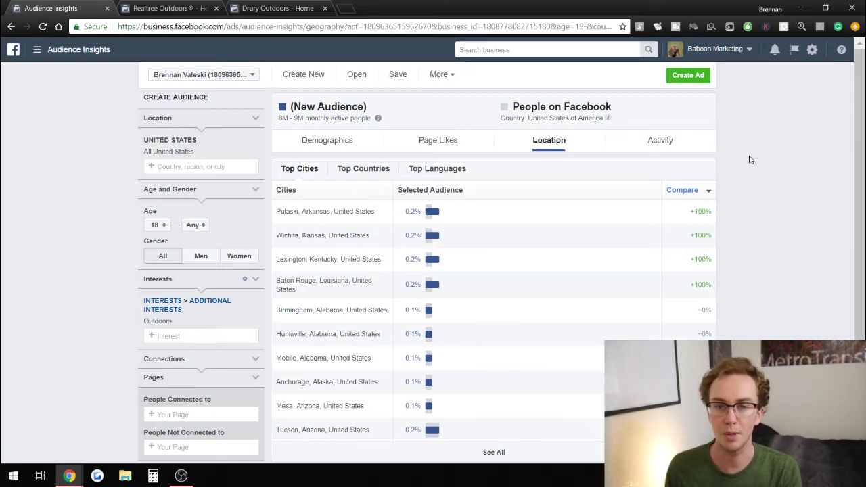
scroll(744, 158, down, 1)
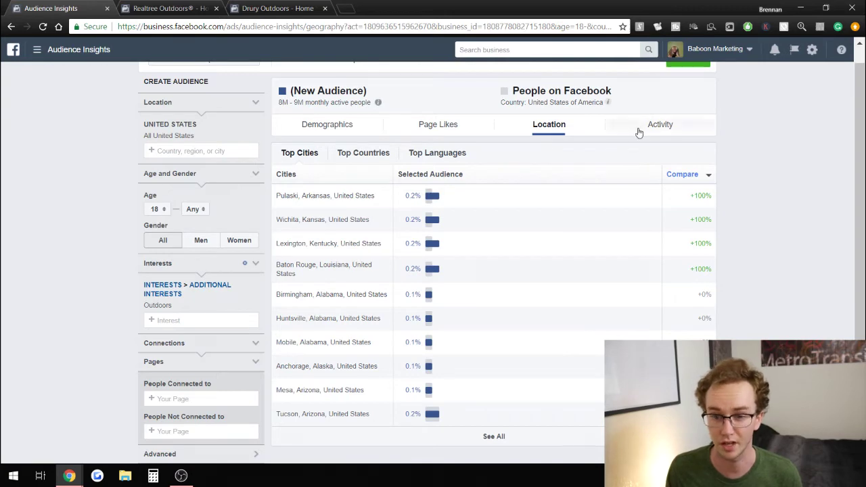
- Go back to the audience's page likes, expand all top categories and review them down to Political Organization, finishing near the start of the list
click(437, 128)
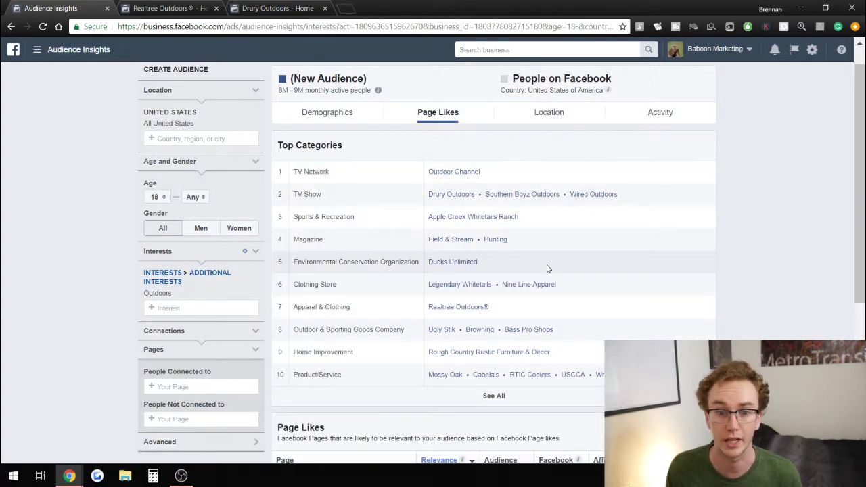
click(493, 395)
scroll(436, 301, down, 3)
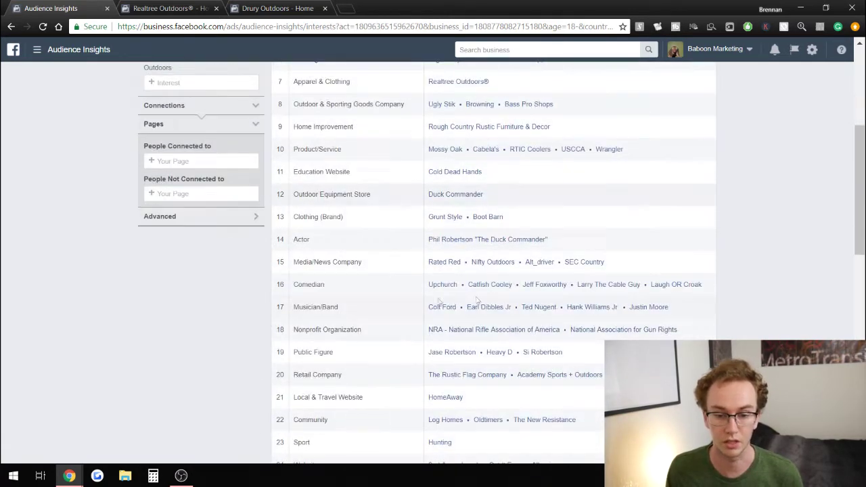
scroll(363, 315, down, 2)
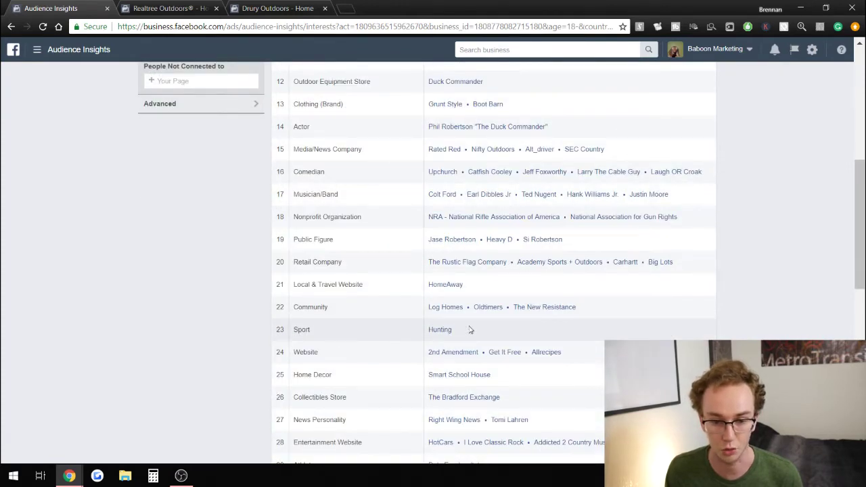
scroll(388, 319, down, 2)
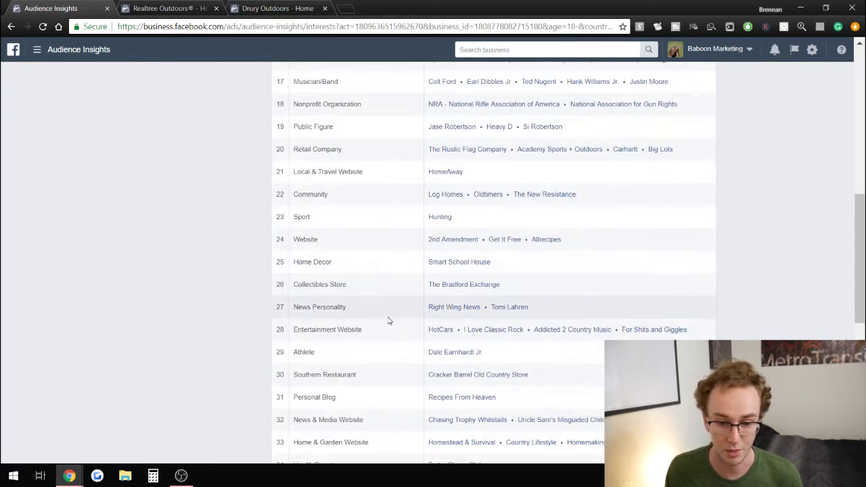
scroll(387, 320, down, 1)
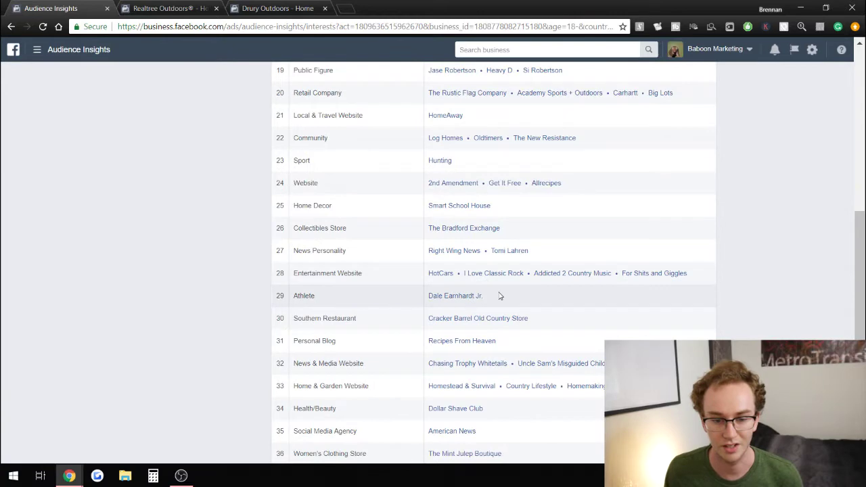
scroll(407, 298, down, 3)
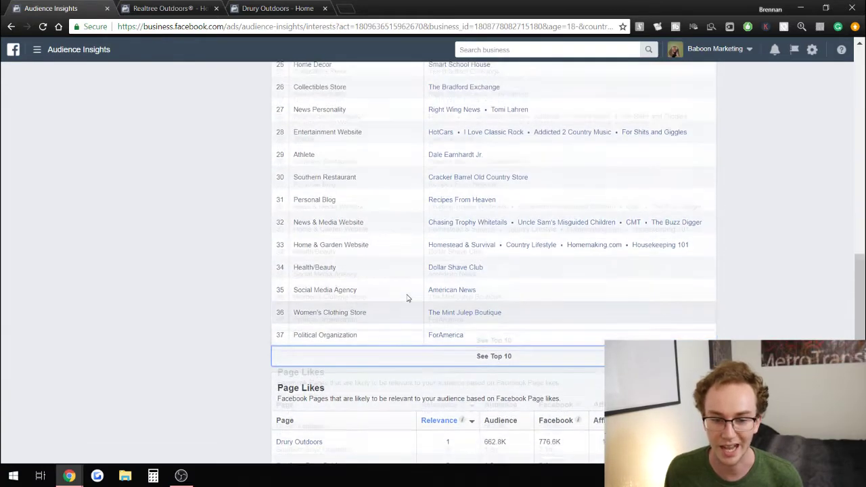
scroll(399, 287, up, 10)
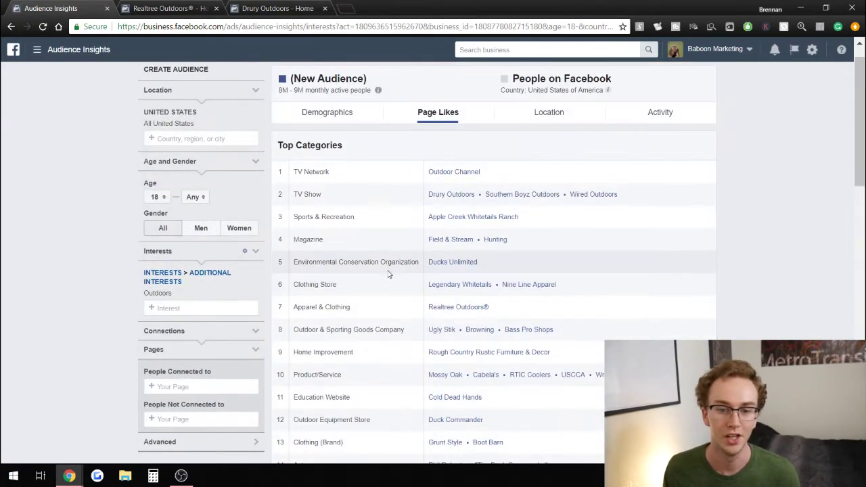
scroll(389, 274, up, 1)
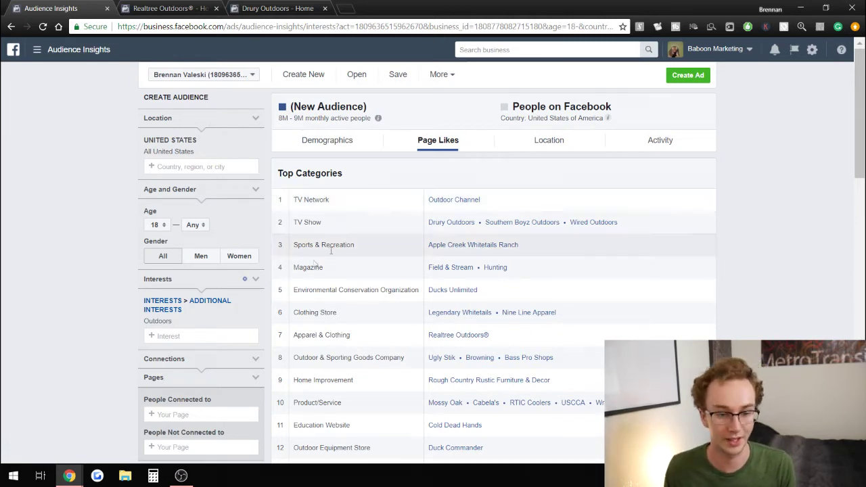
scroll(114, 261, down, 2)
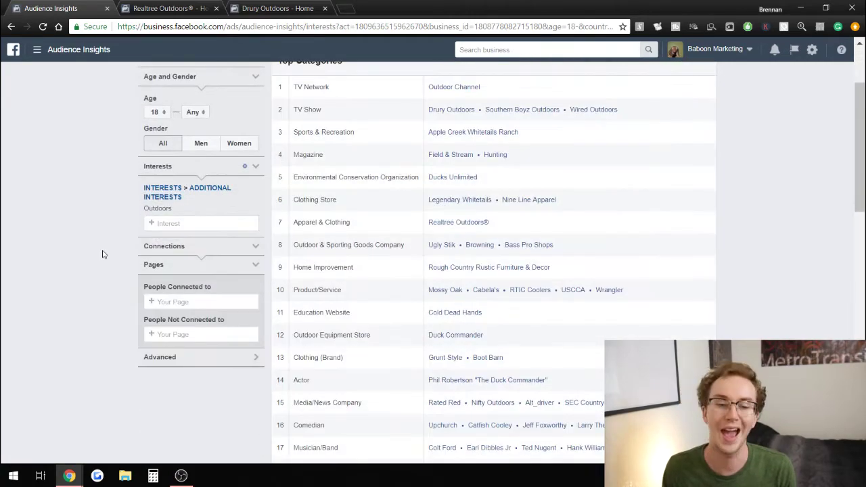
scroll(105, 254, up, 1)
scroll(77, 296, up, 1)
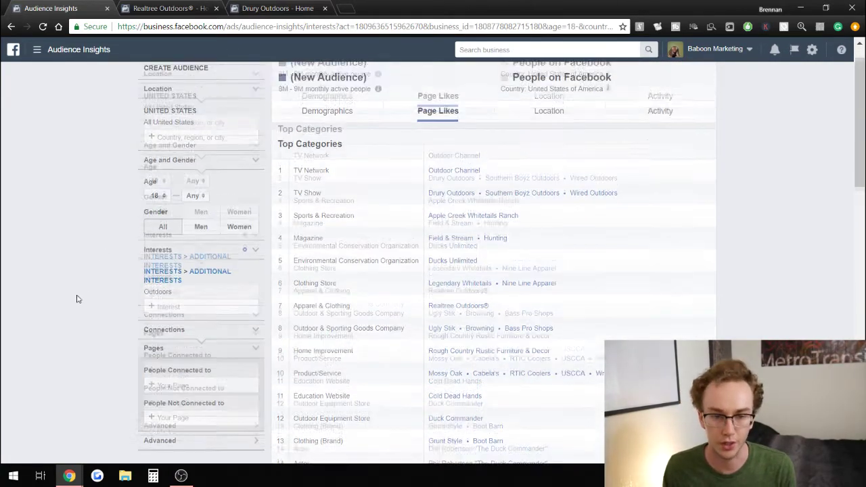
- Review the age and gender demographics of the Outdoors audience, then return to its page likes
click(353, 143)
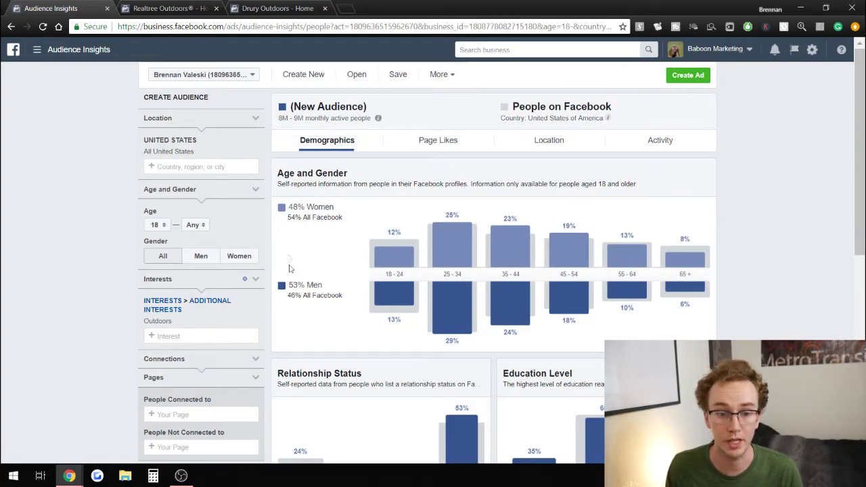
scroll(311, 226, down, 1)
scroll(313, 224, up, 1)
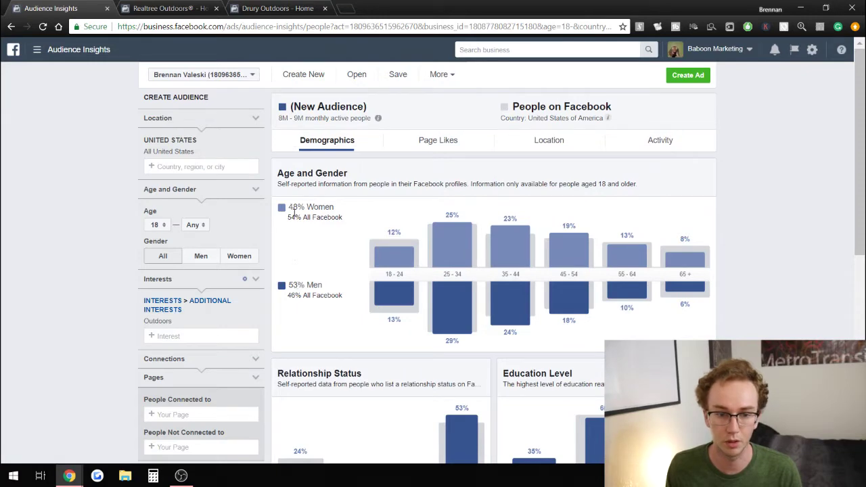
click(438, 140)
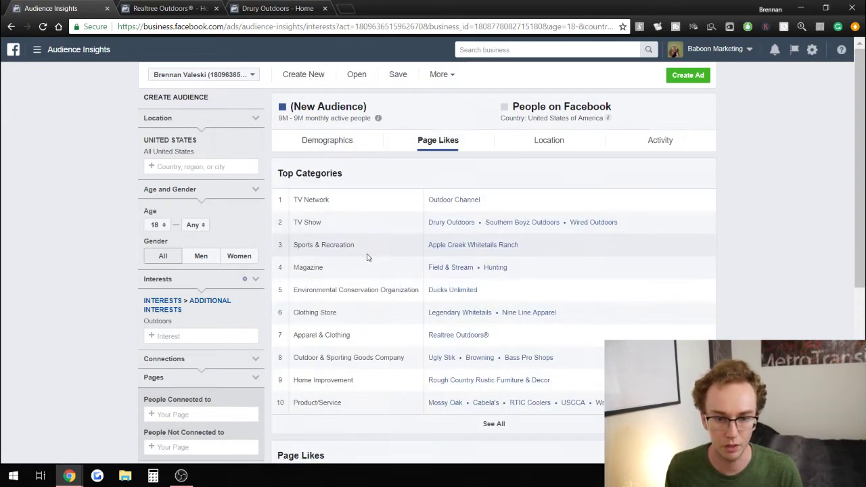
- Replace the audience's Outdoors interest with Realtree Outdoors
scroll(367, 257, down, 1)
click(178, 280)
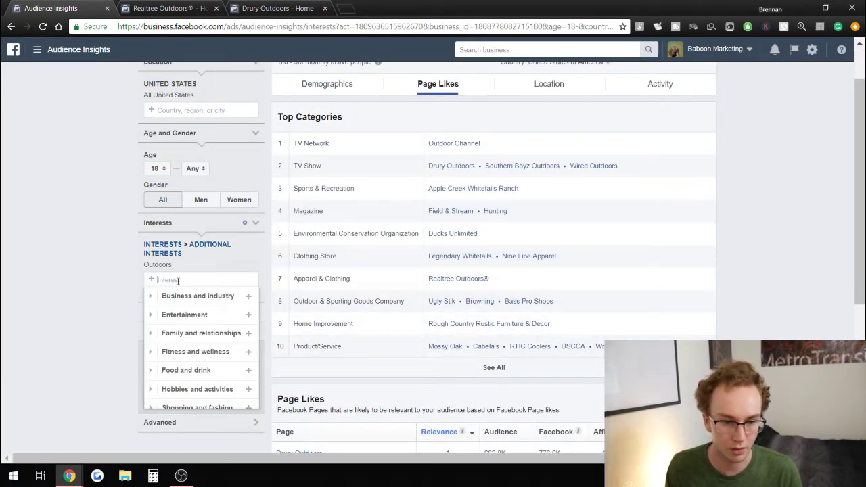
click(256, 264)
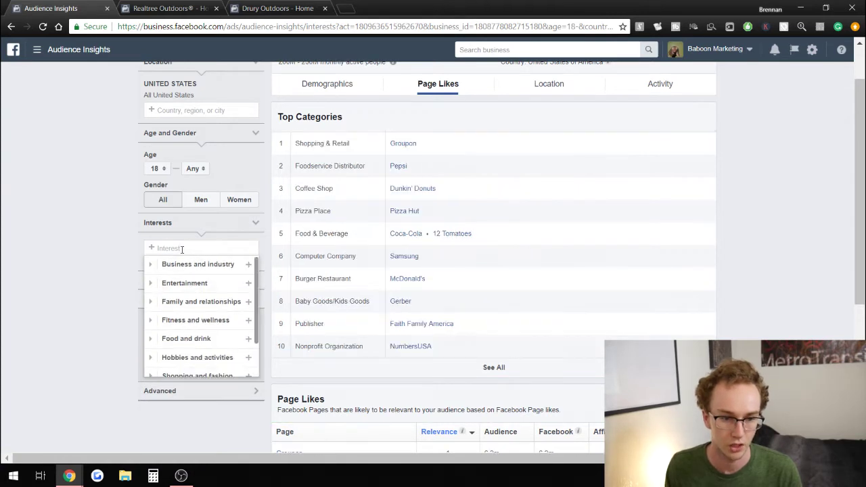
text(rea)
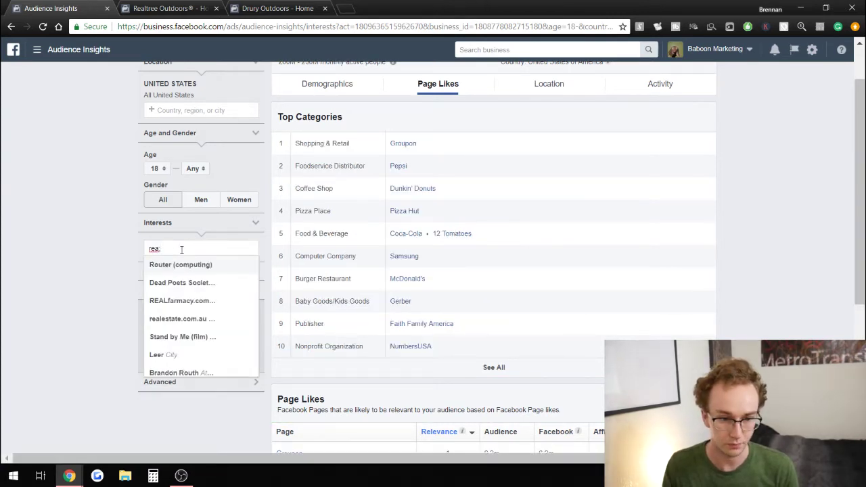
text(ltree)
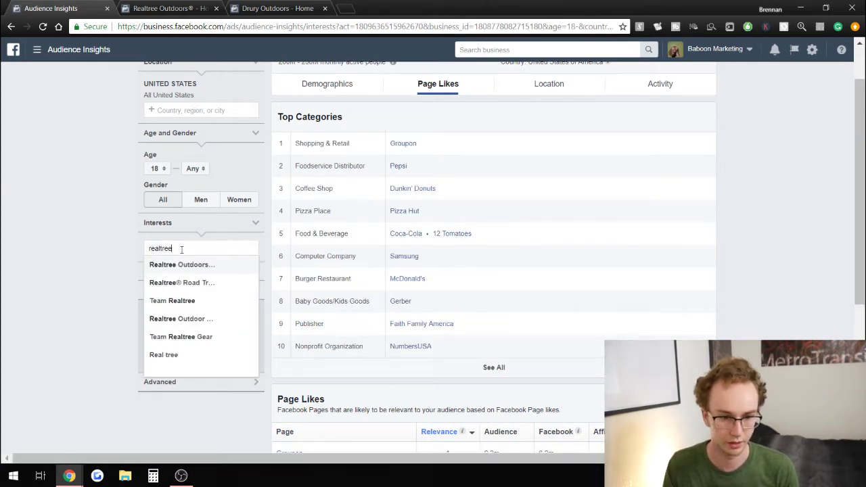
click(163, 265)
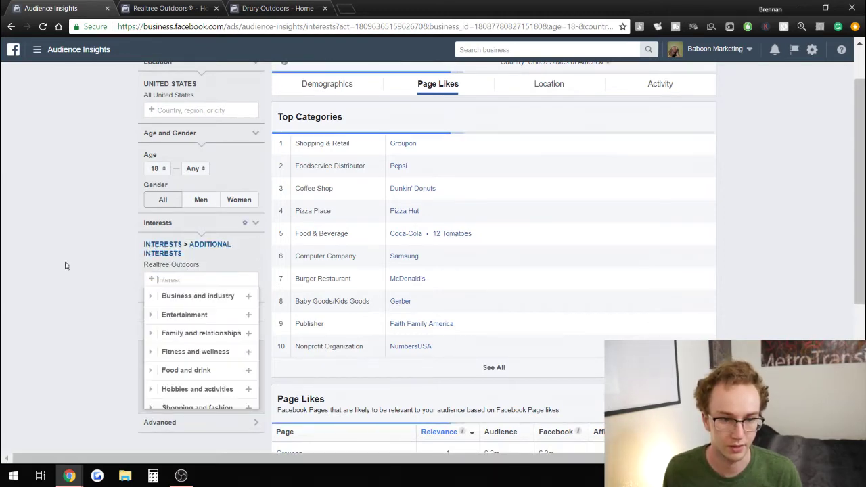
click(65, 266)
- Show the Realtree Outdoors audience's demographics and look over its age, gender, relationship status and education charts
scroll(357, 143, up, 1)
click(358, 143)
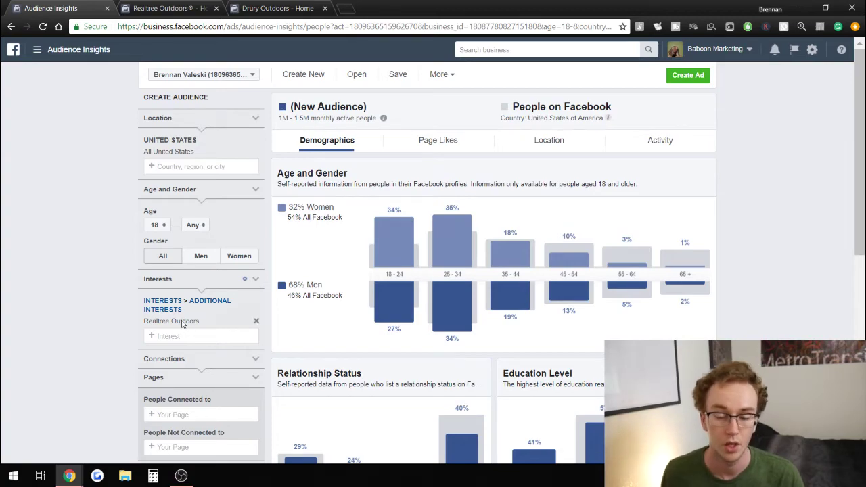
scroll(342, 270, down, 3)
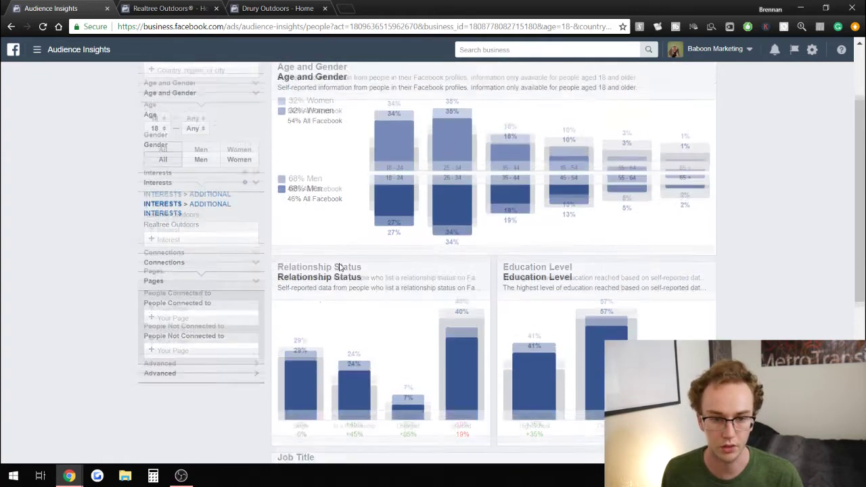
scroll(324, 279, up, 3)
- Show the Realtree Outdoors audience's page likes and review its top categories and the most relevant pages
double_click(445, 140)
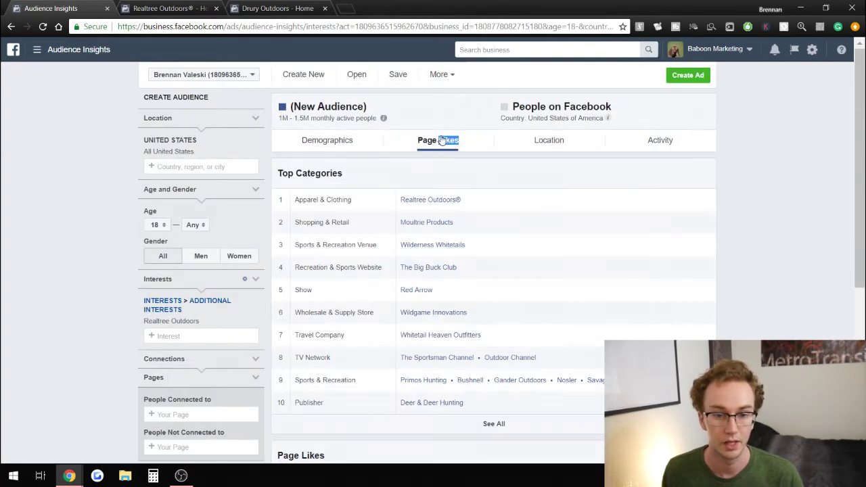
click(461, 179)
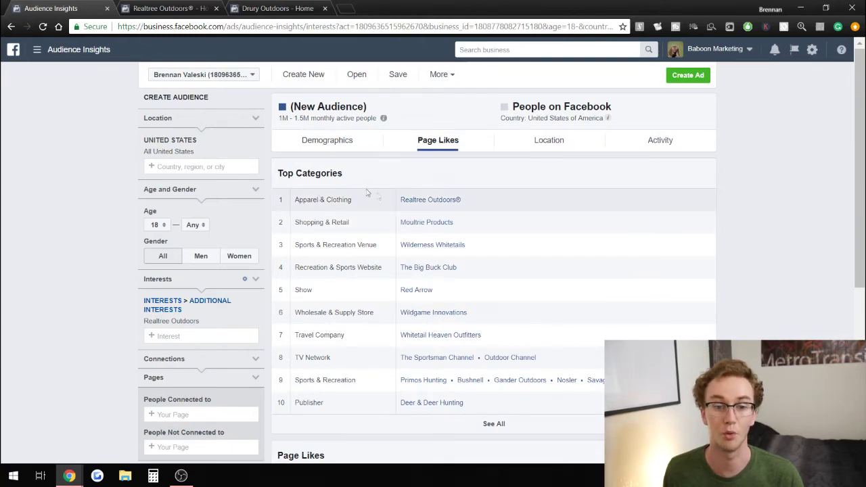
scroll(454, 211, down, 3)
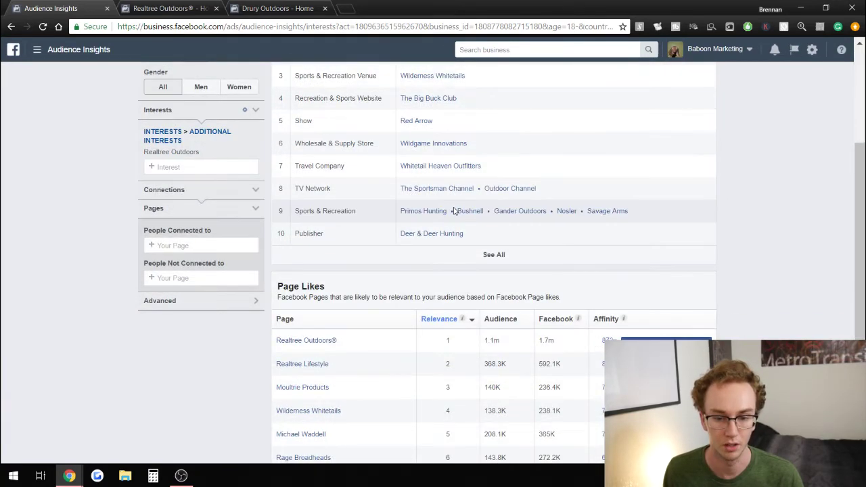
scroll(455, 212, down, 1)
mouse_move(624, 285)
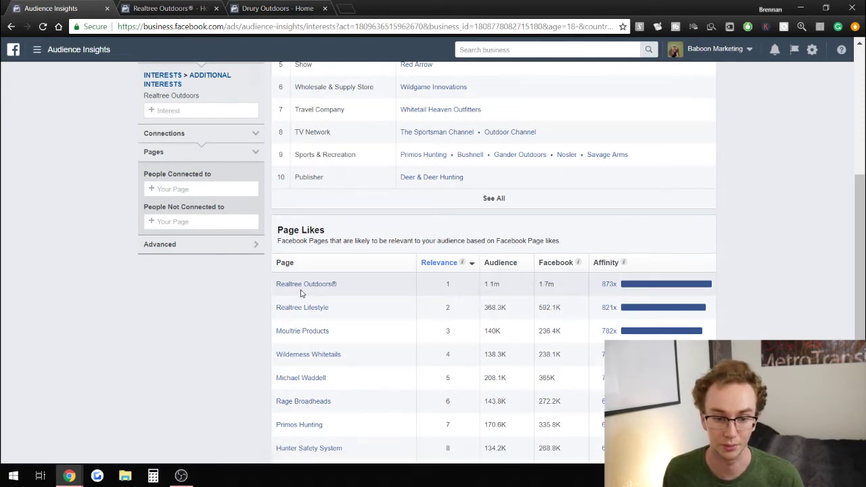
scroll(318, 284, down, 1)
mouse_move(317, 259)
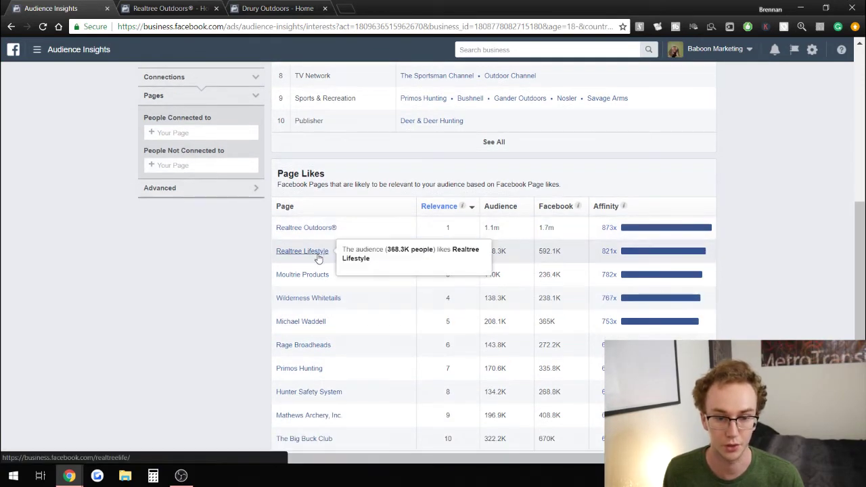
scroll(378, 278, up, 4)
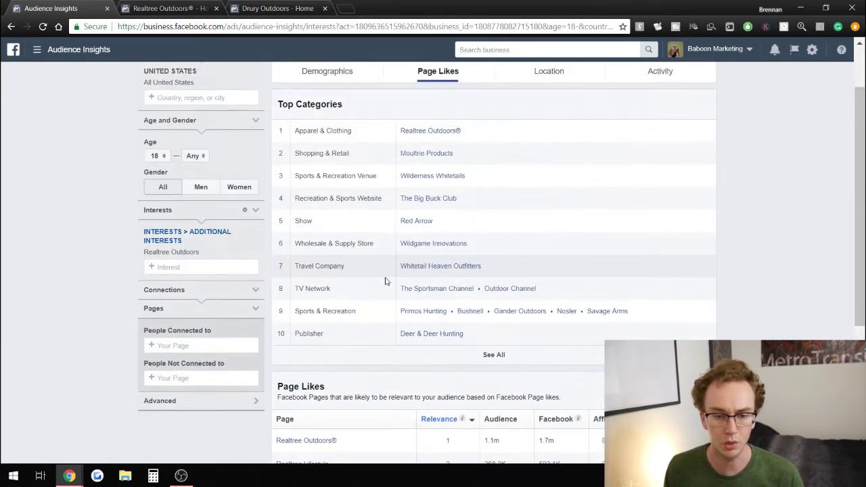
scroll(385, 280, up, 1)
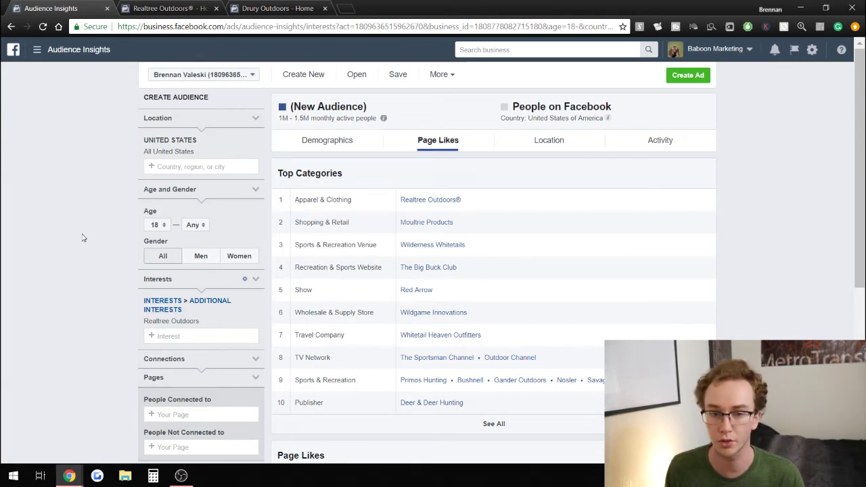
- Return to the demographics view and replace the Realtree Outdoors interest with Beauty
click(366, 149)
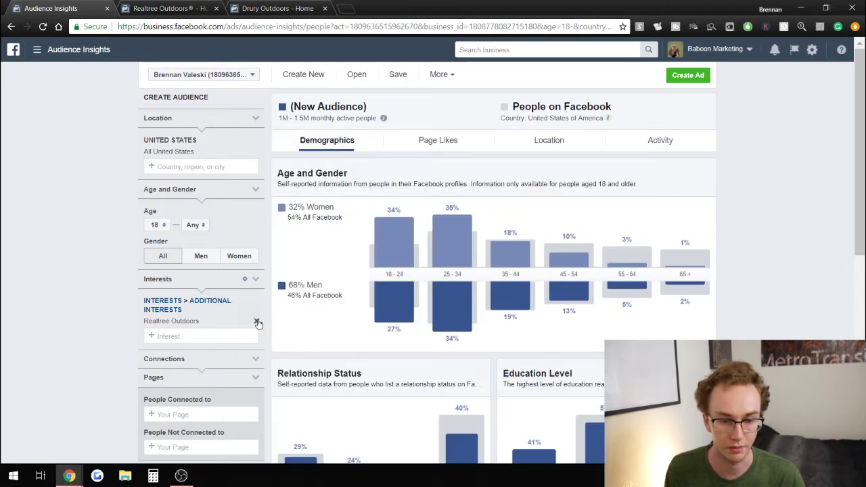
click(257, 321)
click(189, 305)
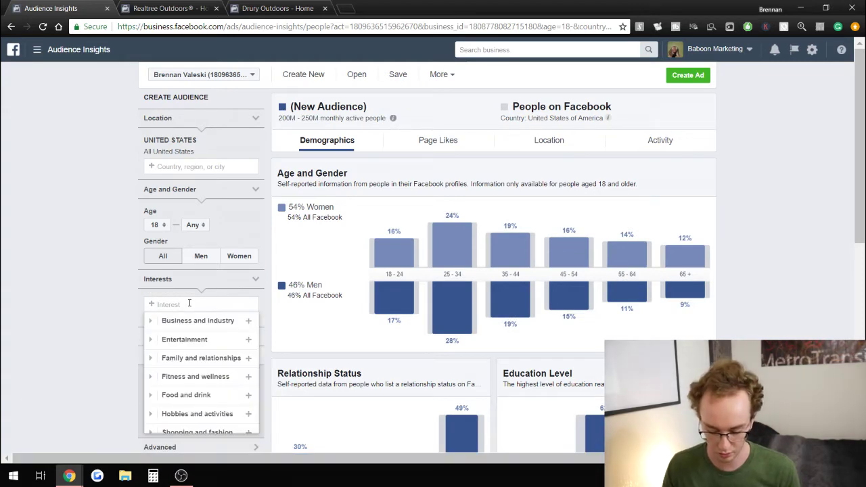
text(beauty)
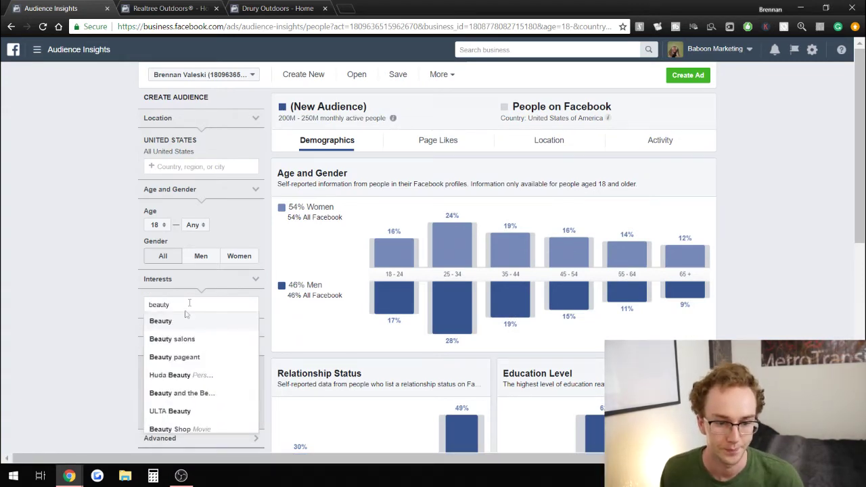
click(183, 323)
click(115, 288)
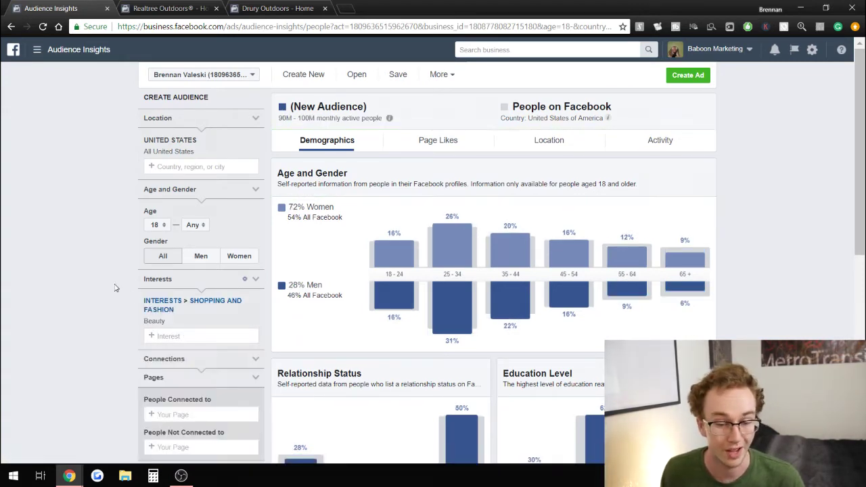
- Examine the split between women and men in the Beauty audience's age and gender chart
drag(370, 201, 296, 203)
click(316, 203)
drag(288, 287, 341, 293)
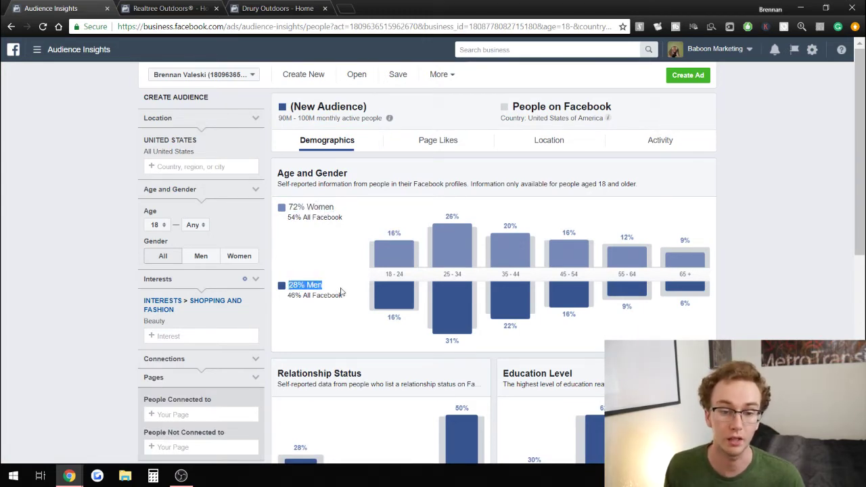
click(342, 292)
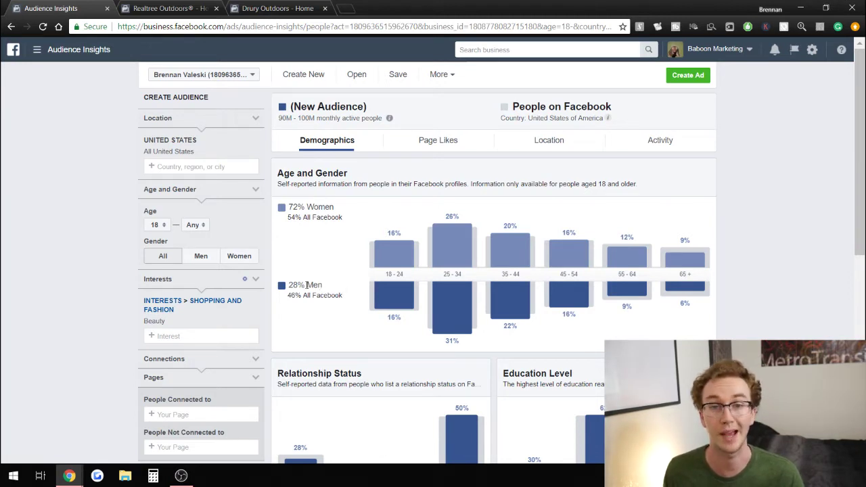
drag(290, 209, 310, 210)
click(340, 213)
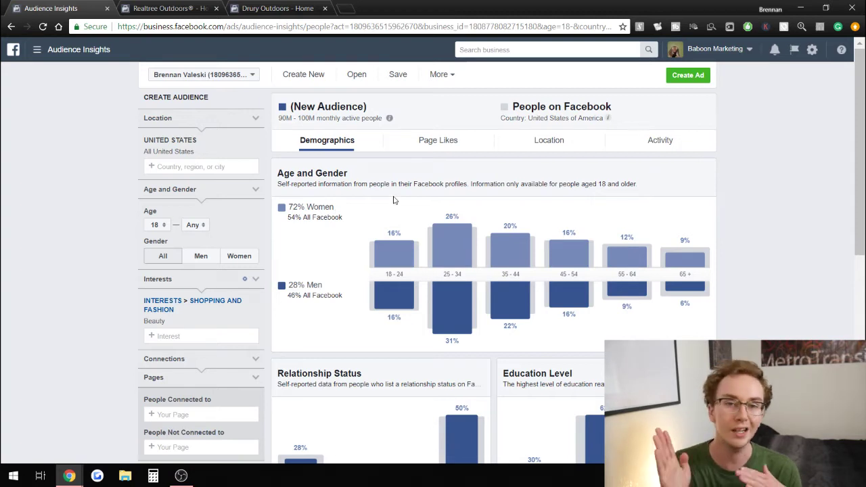
mouse_move(379, 225)
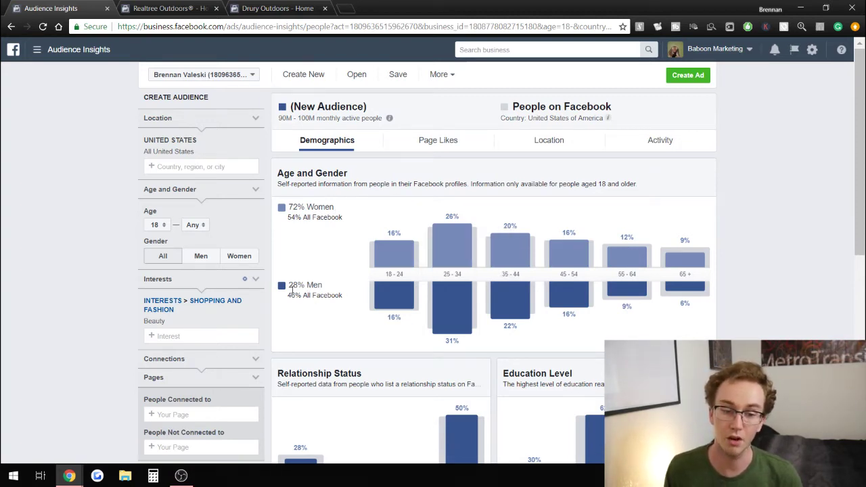
drag(288, 289, 332, 293)
click(332, 294)
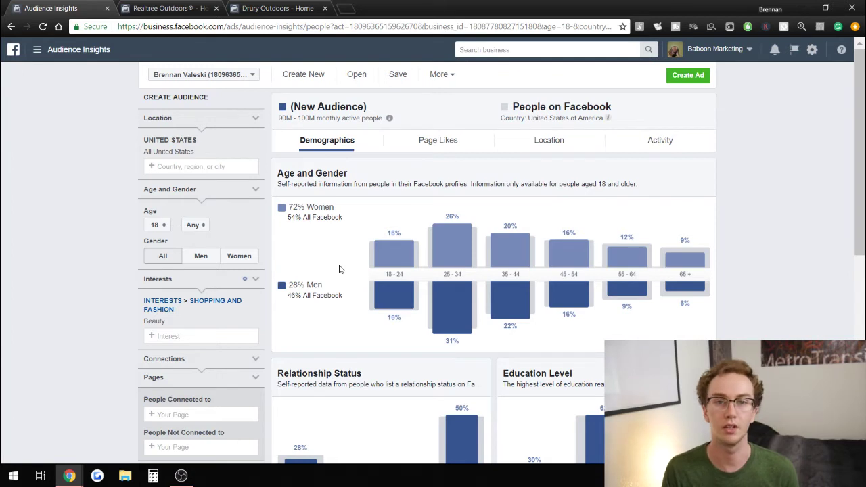
- Open The Mint Julep Boutique page from the Beauty audience's page likes, look it over and close it
click(414, 145)
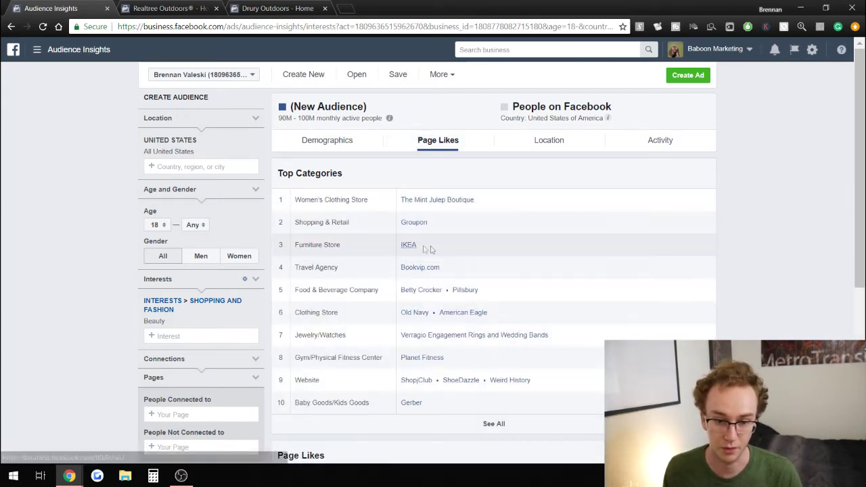
scroll(412, 258, down, 3)
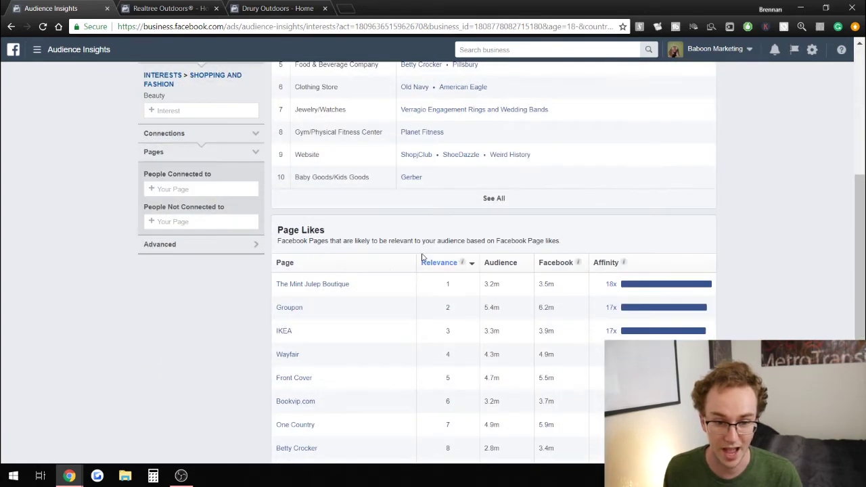
click(294, 287)
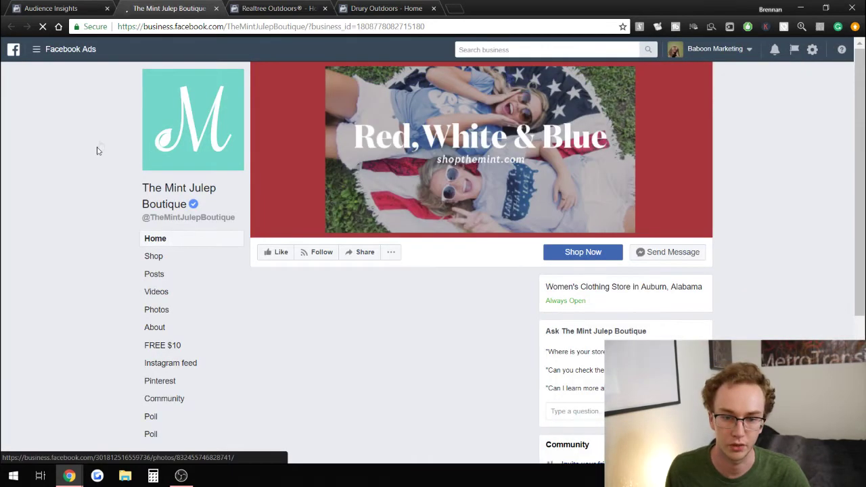
scroll(82, 159, up, 3)
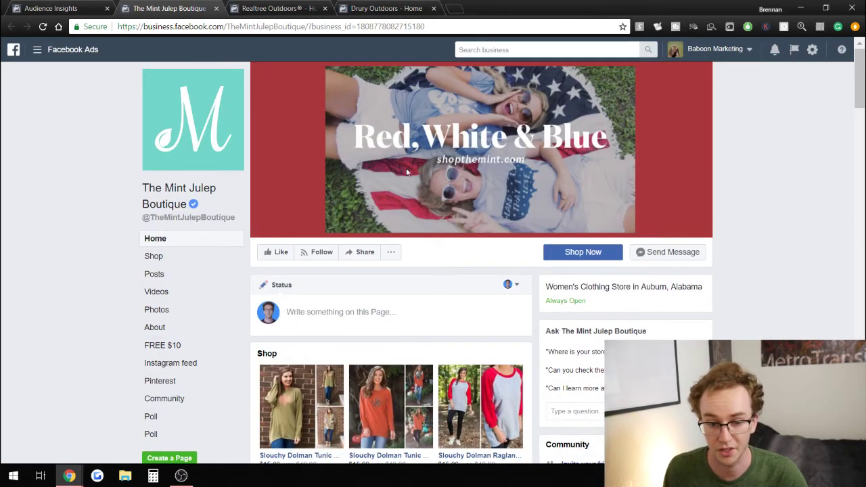
scroll(406, 173, down, 1)
scroll(400, 164, up, 1)
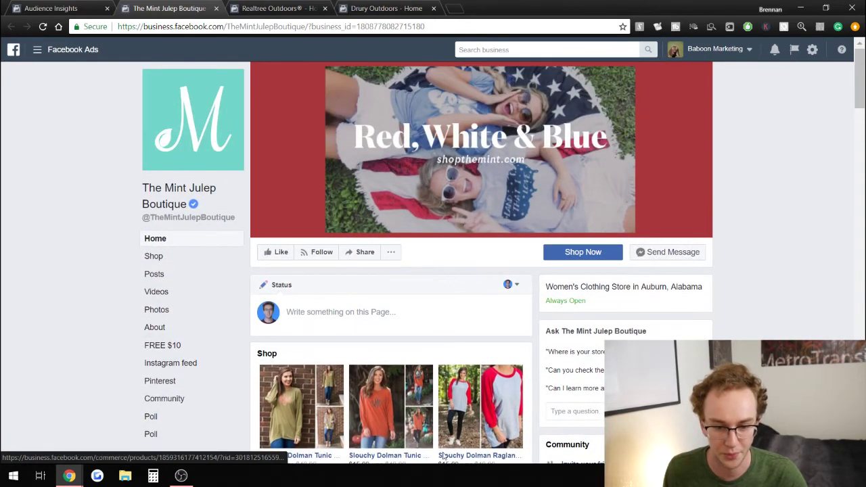
click(219, 10)
click(219, 10)
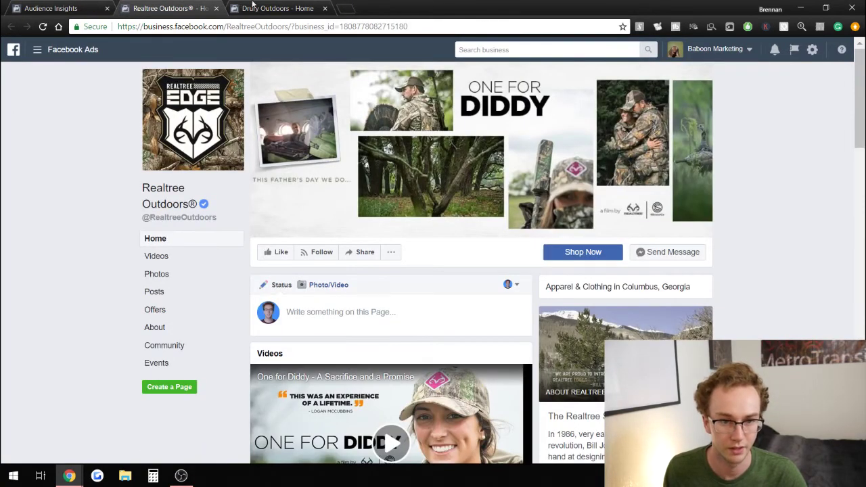
- Look over the open Drury Outdoors page, then the videos and community details on the Realtree Outdoors page
click(252, 5)
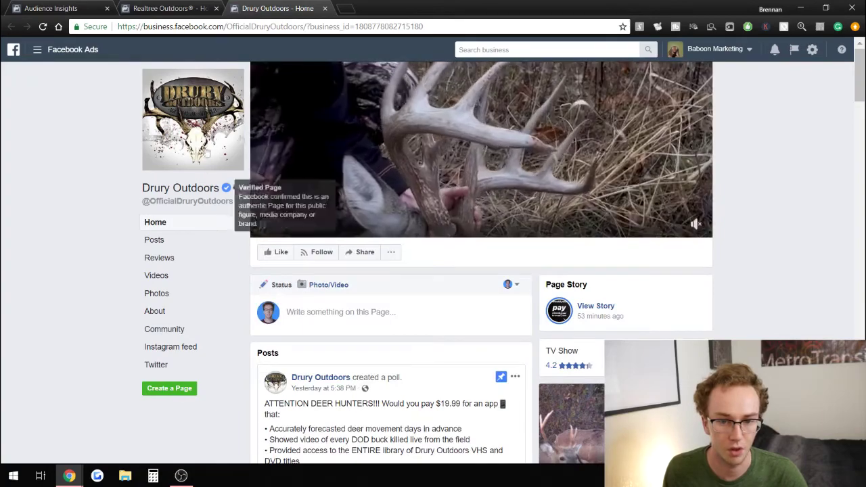
scroll(405, 247, down, 3)
key(ctrl+shift+Tab)
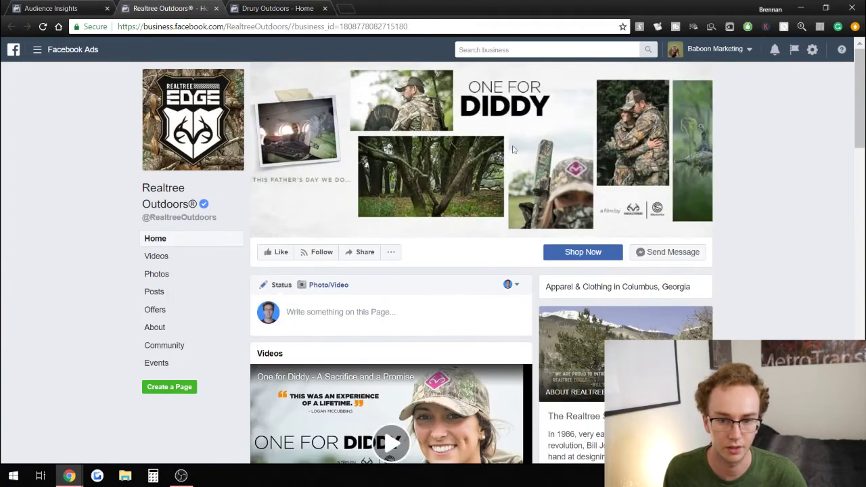
scroll(563, 272, down, 4)
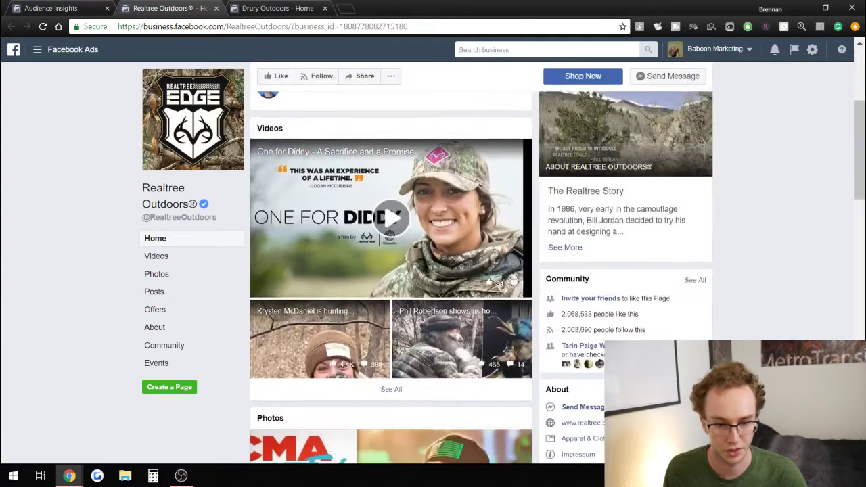
- Finish looking over the Realtree Outdoors page, close it and the Drury Outdoors page, and return to the audience's top categories
scroll(391, 270, down, 3)
scroll(391, 271, up, 4)
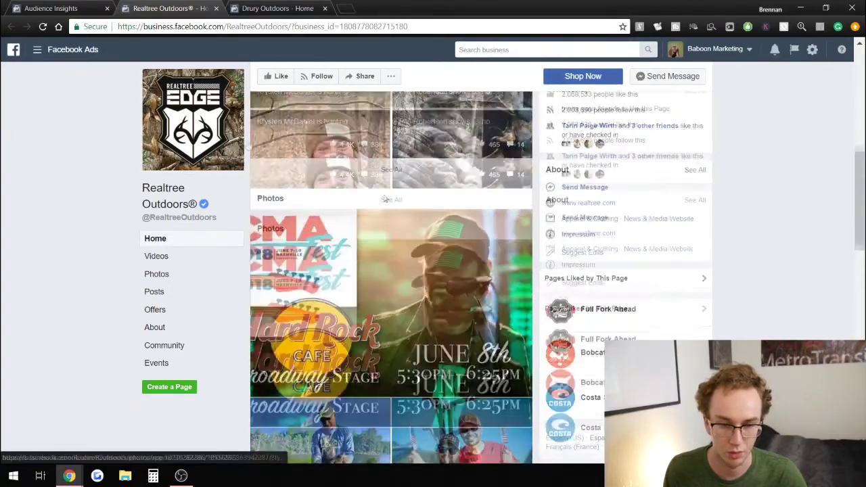
click(324, 9)
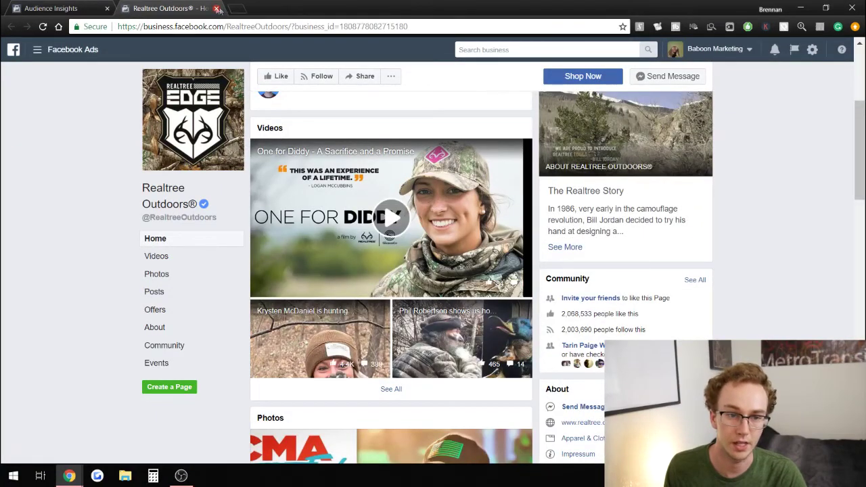
click(216, 8)
scroll(133, 217, up, 4)
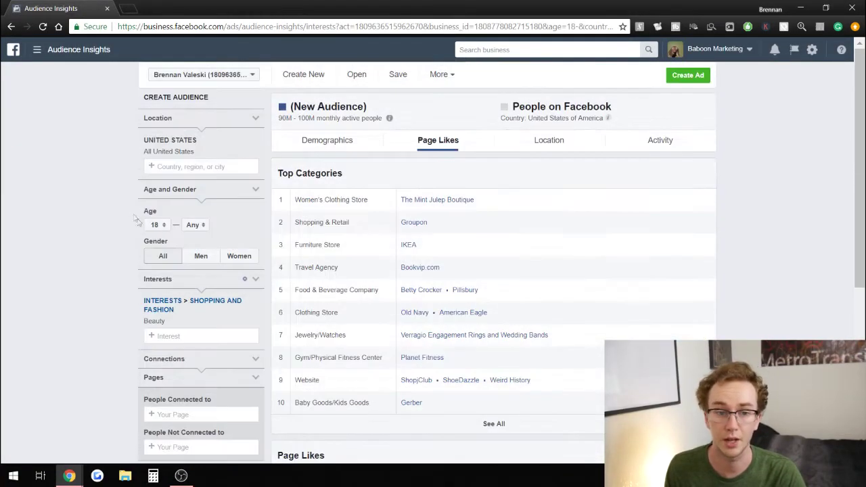
- Replace the Beauty interest with Dogs in the United States audience
click(256, 321)
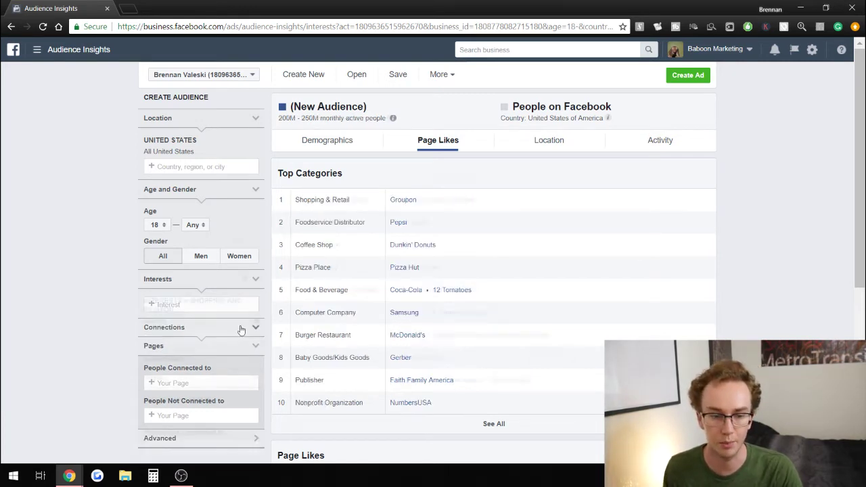
click(203, 305)
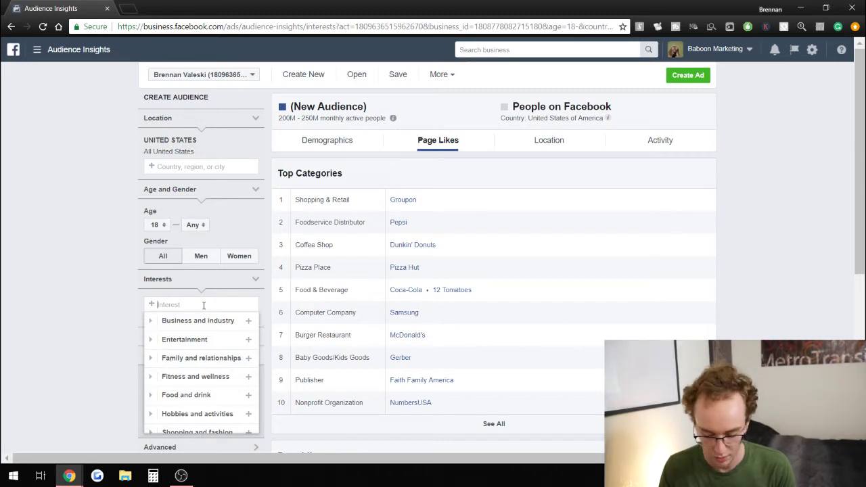
text(dogs)
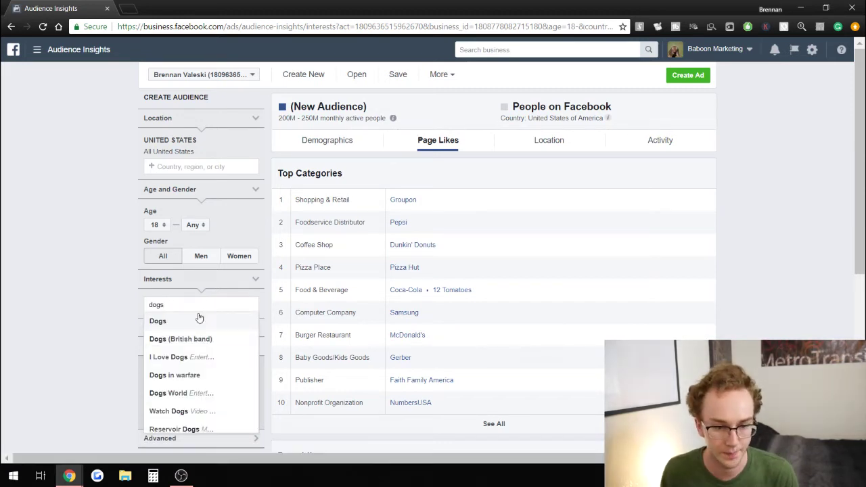
click(194, 322)
click(23, 236)
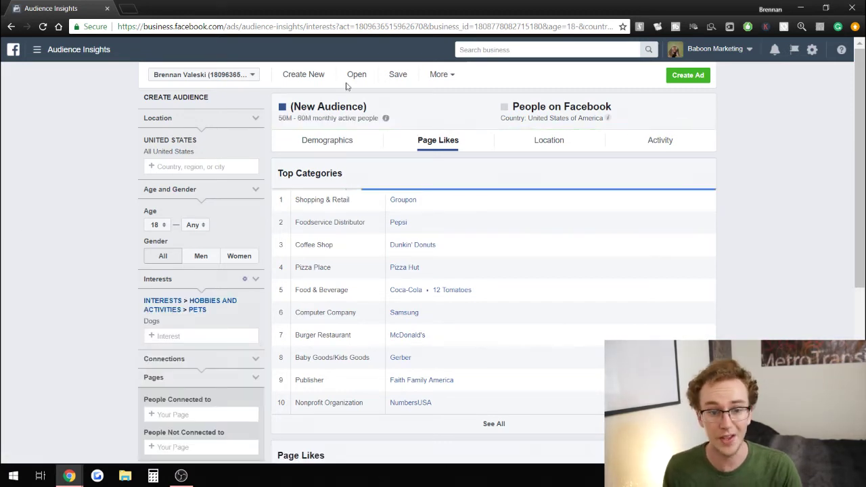
- Examine the Dogs audience's size, top categories and the most relevant pages in its page likes
drag(287, 117, 320, 119)
click(325, 120)
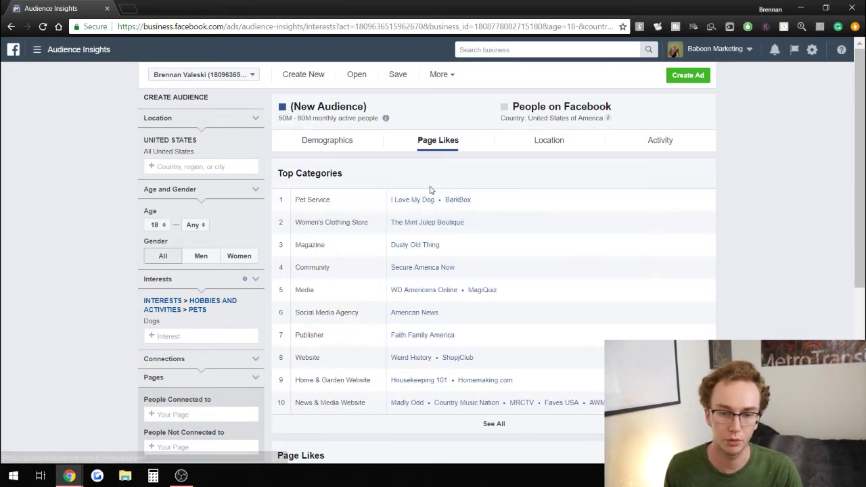
scroll(434, 195, down, 4)
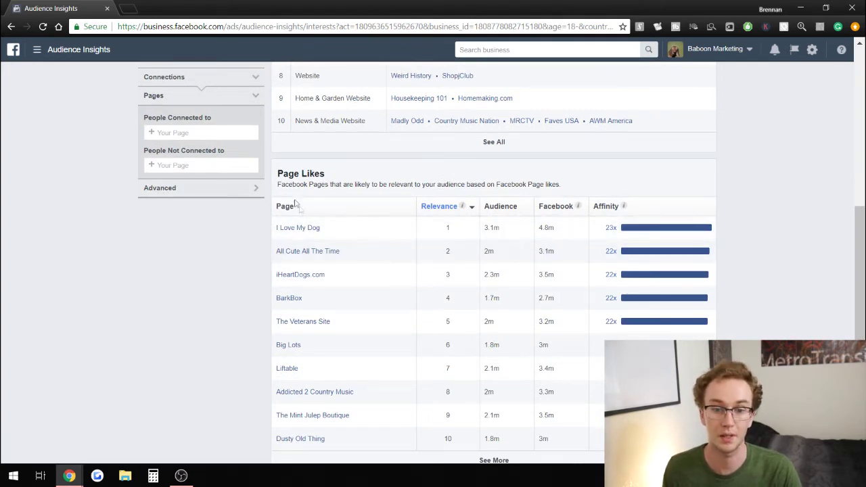
mouse_move(308, 231)
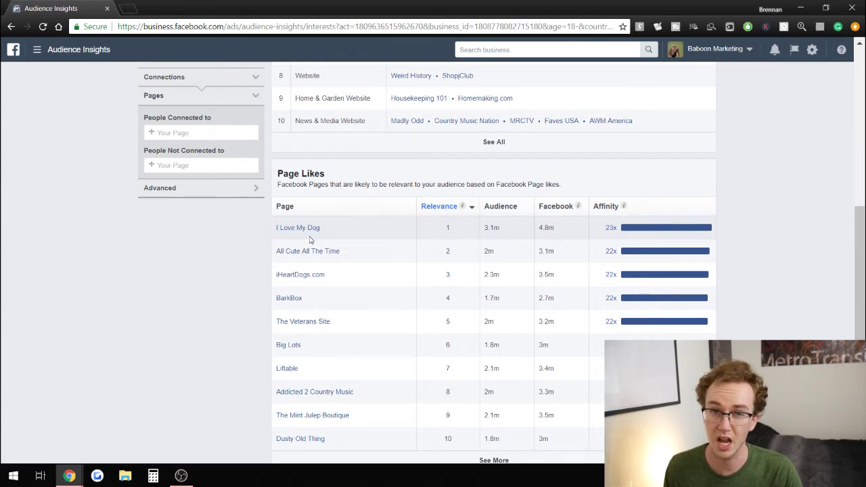
scroll(248, 266, up, 4)
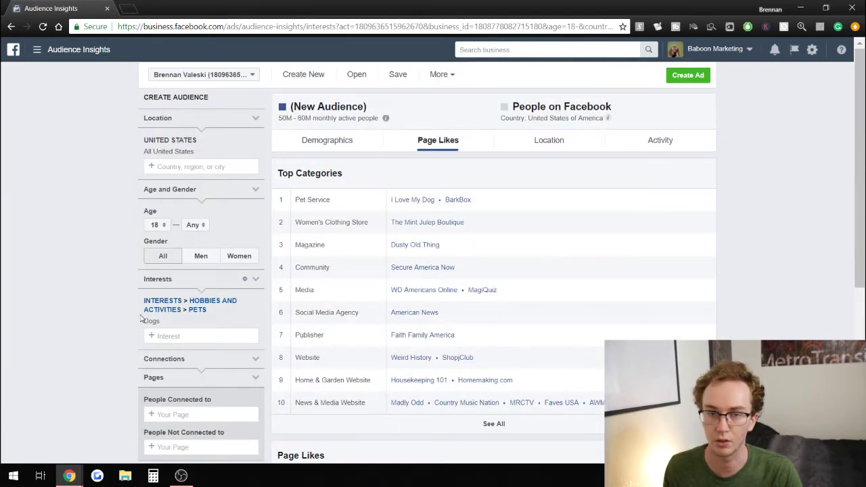
scroll(99, 297, down, 3)
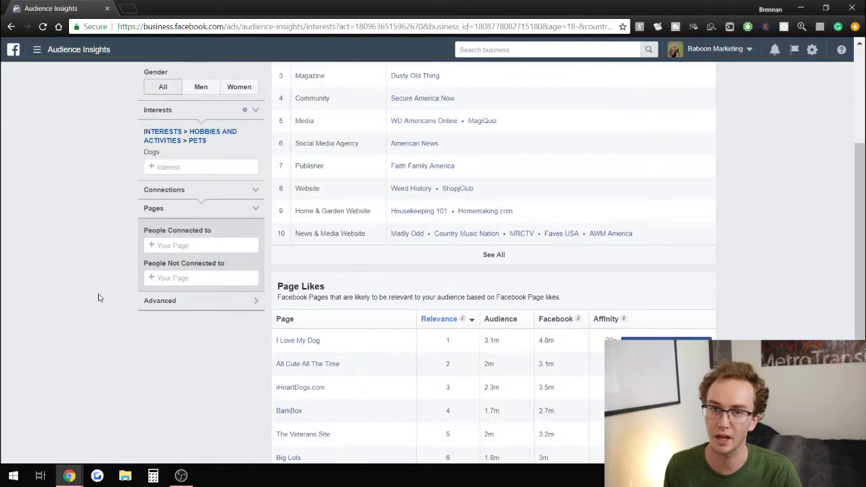
scroll(99, 298, down, 2)
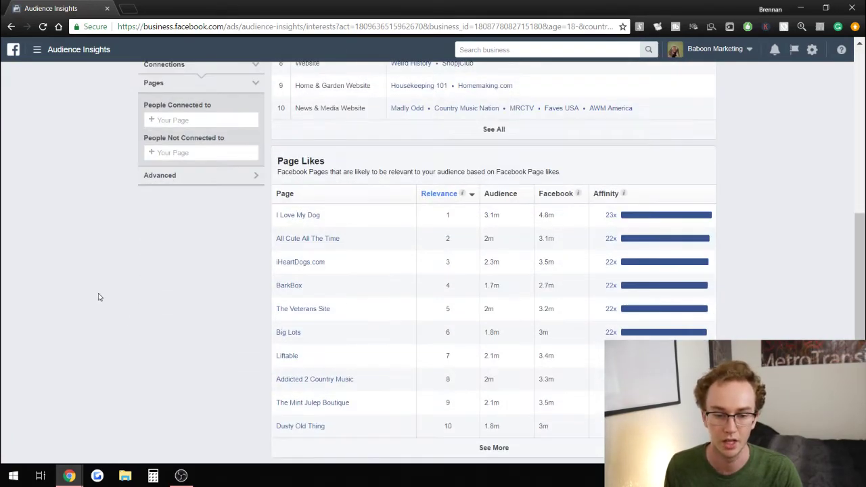
scroll(99, 292, up, 4)
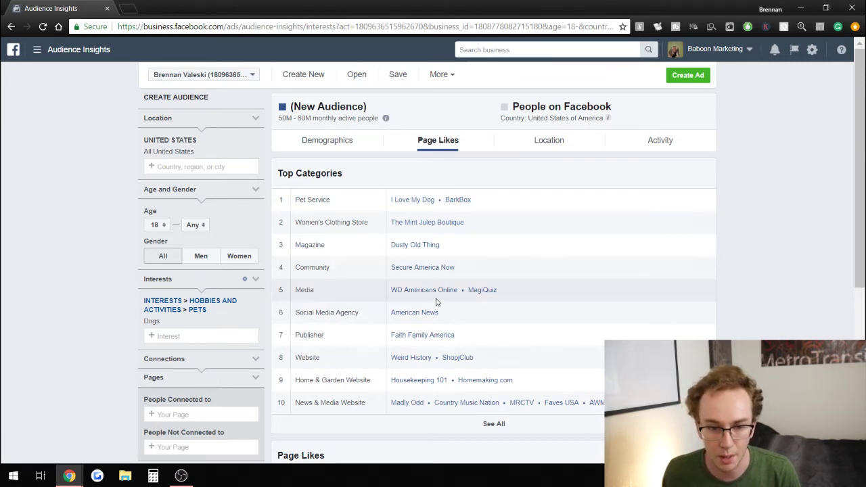
scroll(422, 371, down, 1)
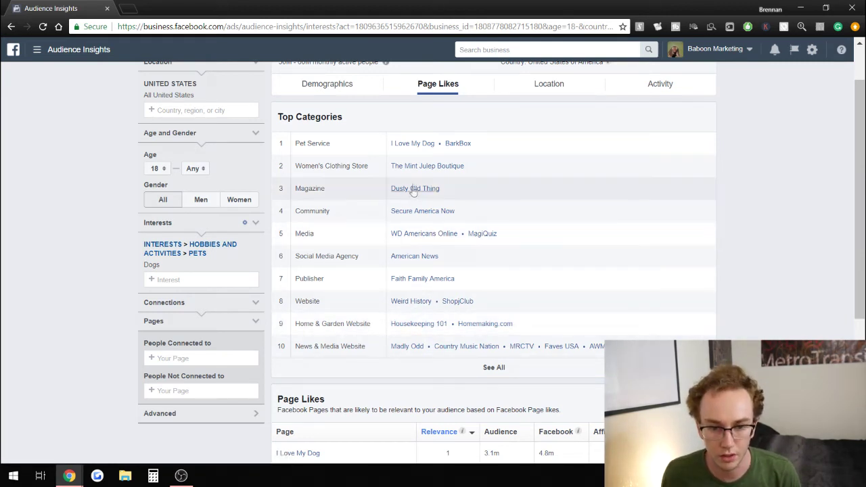
- Open the BarkBox page from the Dogs audience's Pet Service category, look it over and return to Audience Insights
click(457, 145)
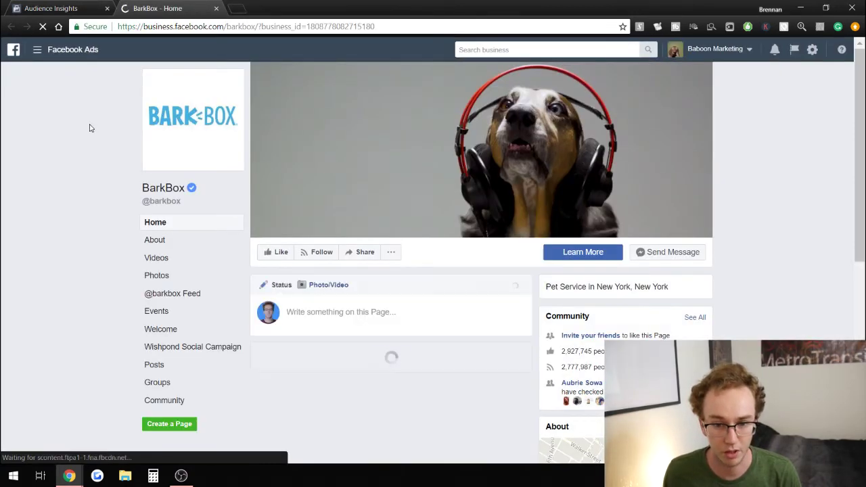
scroll(82, 180, down, 5)
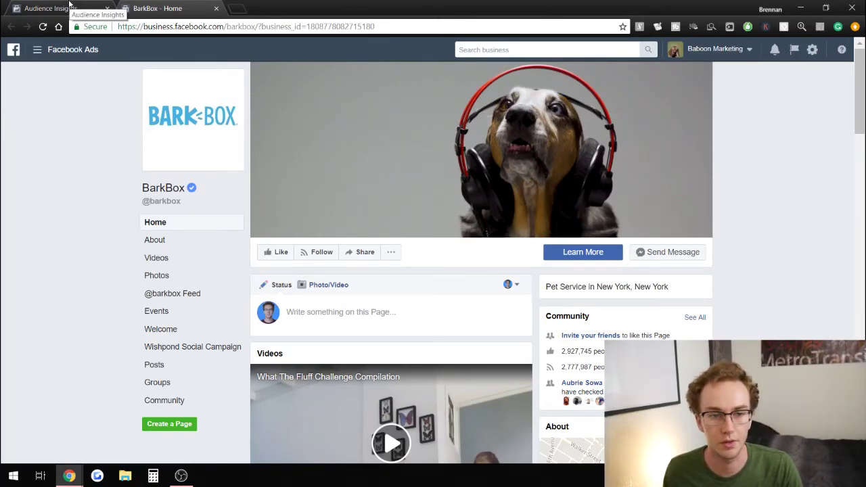
click(70, 5)
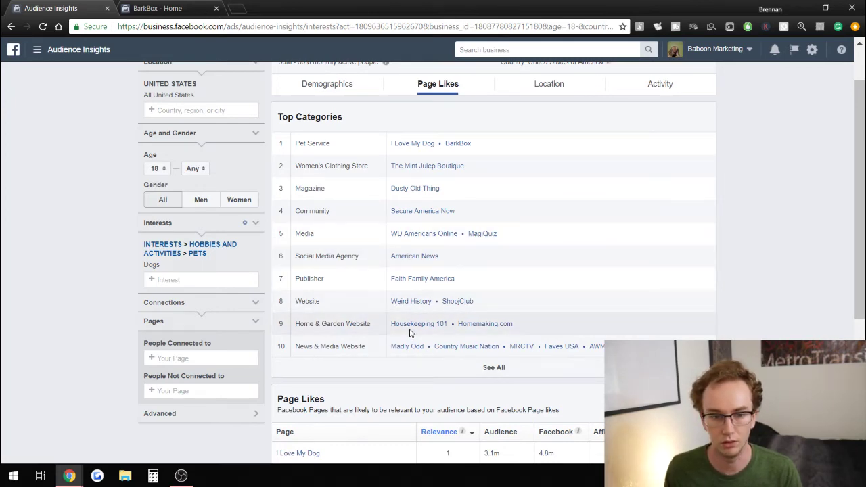
- Check the Dogs audience's age and gender breakdown and the maximum age options, leaving the age range as it is
scroll(409, 333, up, 2)
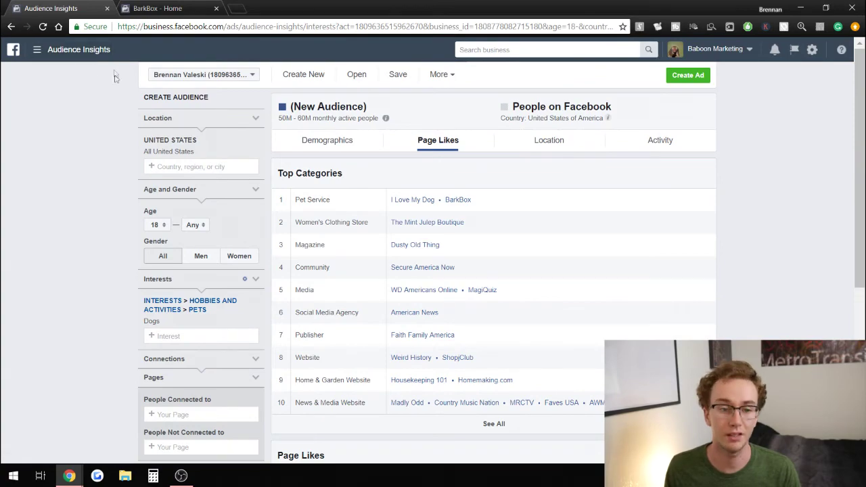
scroll(101, 169, down, 3)
scroll(123, 253, up, 2)
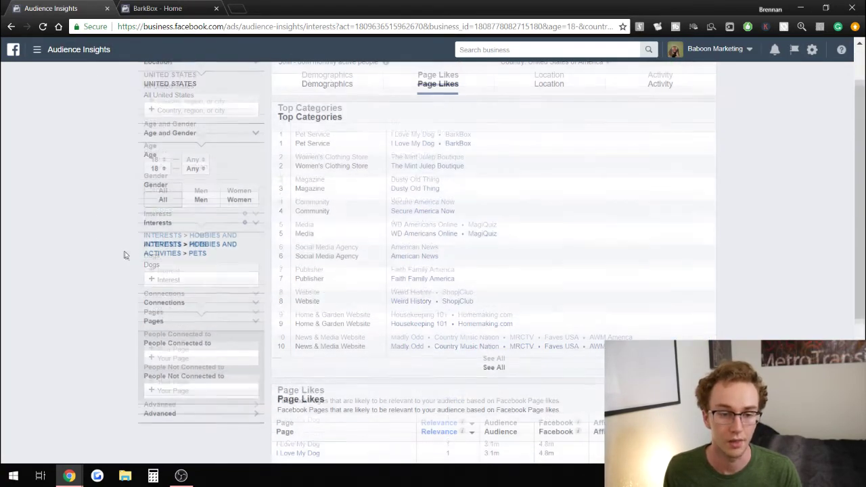
click(158, 304)
click(158, 305)
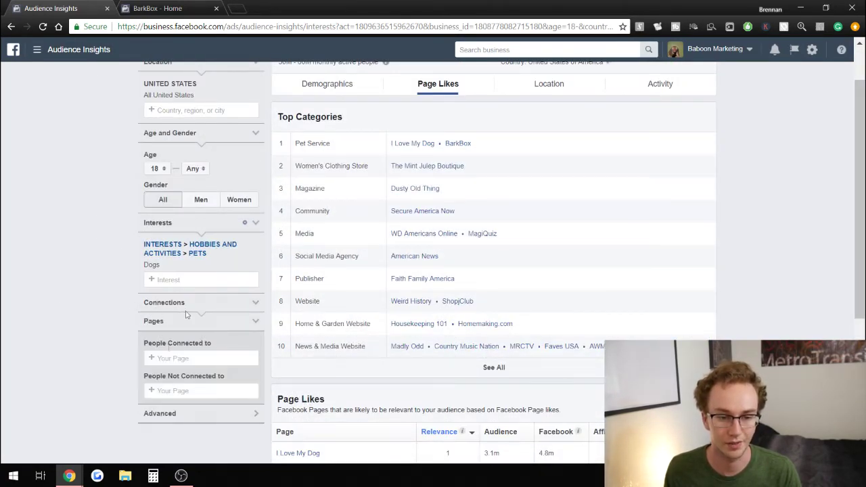
scroll(101, 271, up, 1)
scroll(148, 284, down, 1)
scroll(165, 229, up, 1)
click(317, 140)
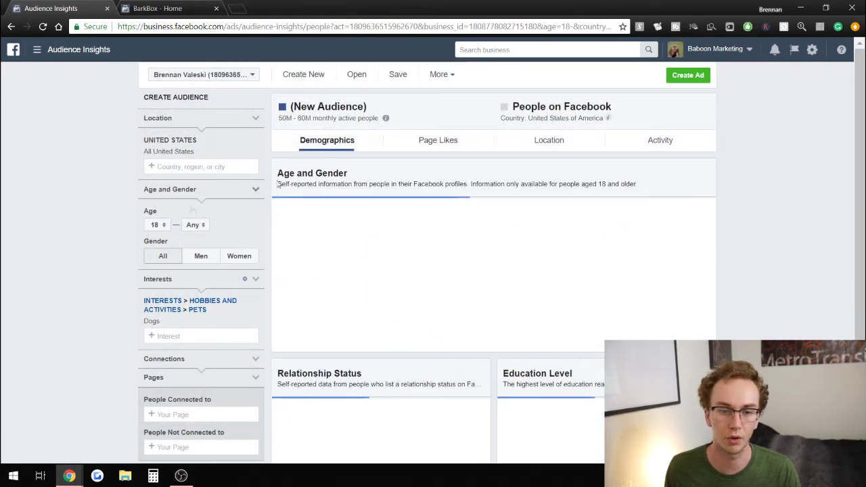
click(193, 225)
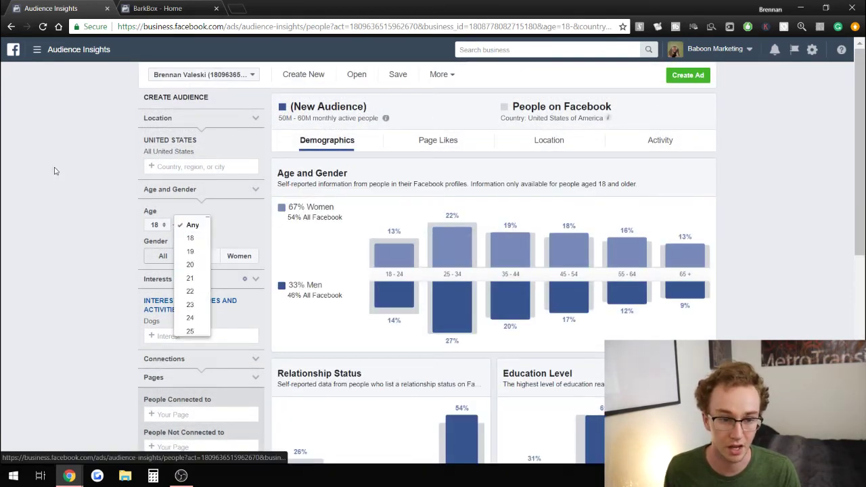
click(71, 195)
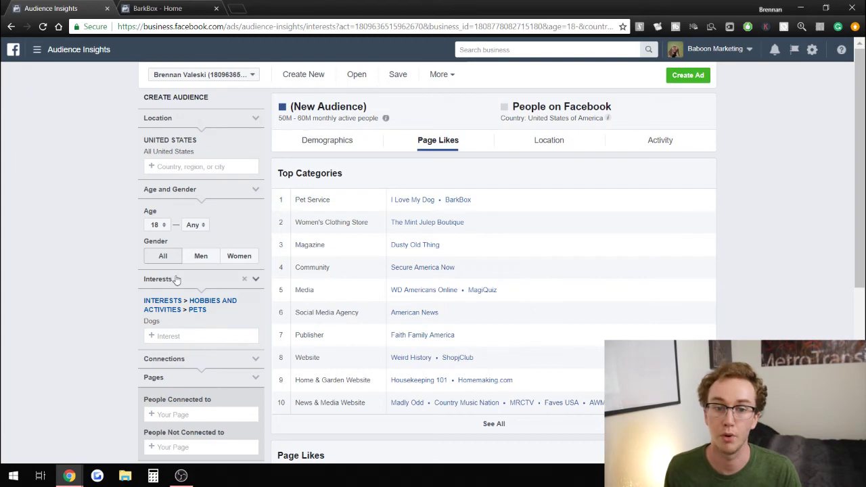
- Review the pages listed under the Dogs audience's top categories in its page likes
scroll(433, 201, down, 2)
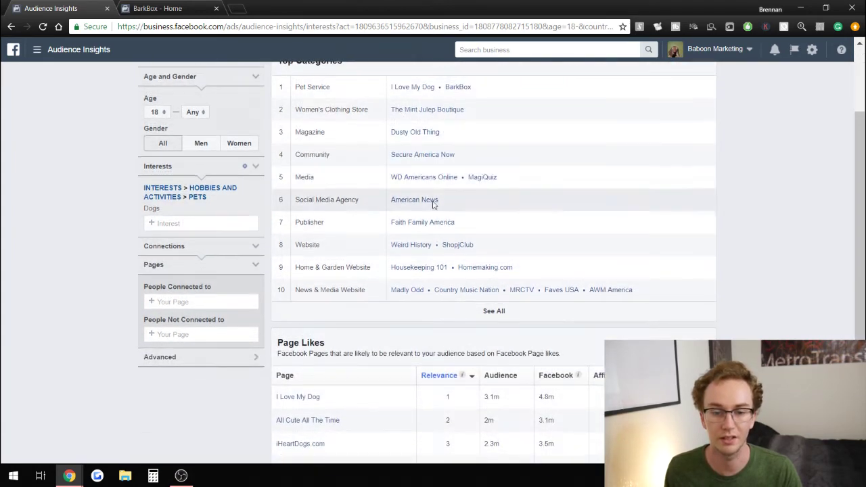
scroll(108, 298, up, 1)
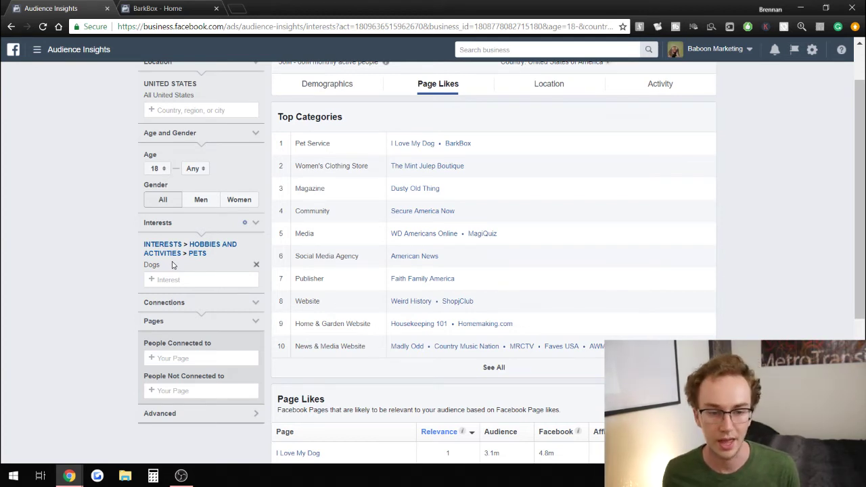
scroll(151, 248, up, 1)
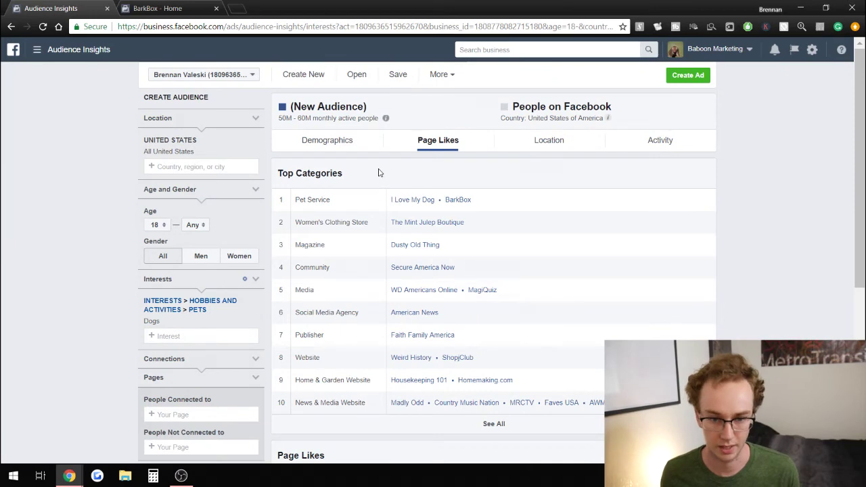
- Look over the Dogs audience's frequency of activities, device users and top cities
click(633, 140)
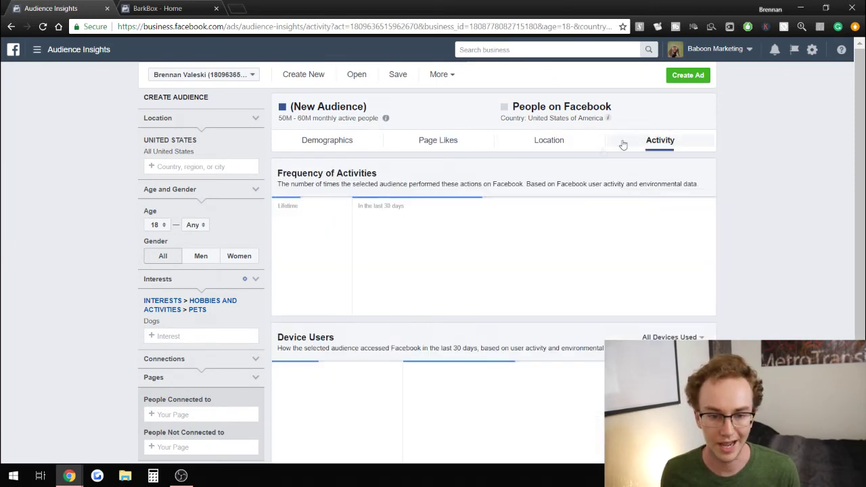
scroll(487, 271, down, 1)
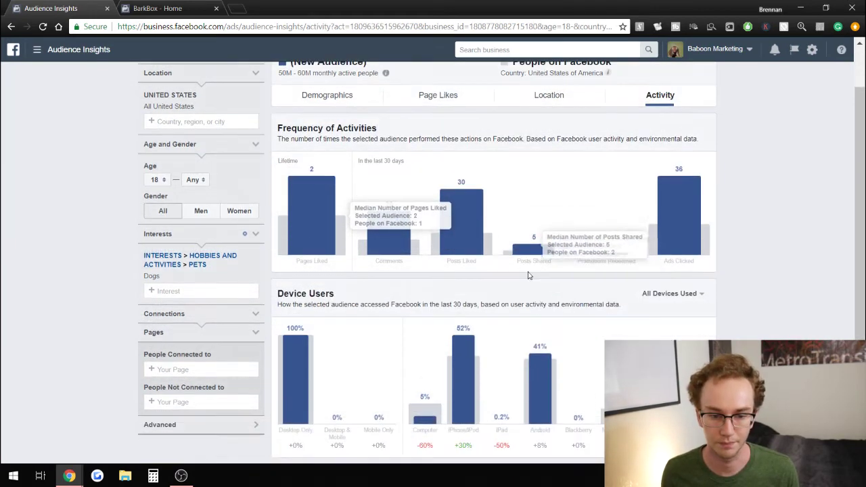
scroll(608, 189, up, 1)
click(551, 141)
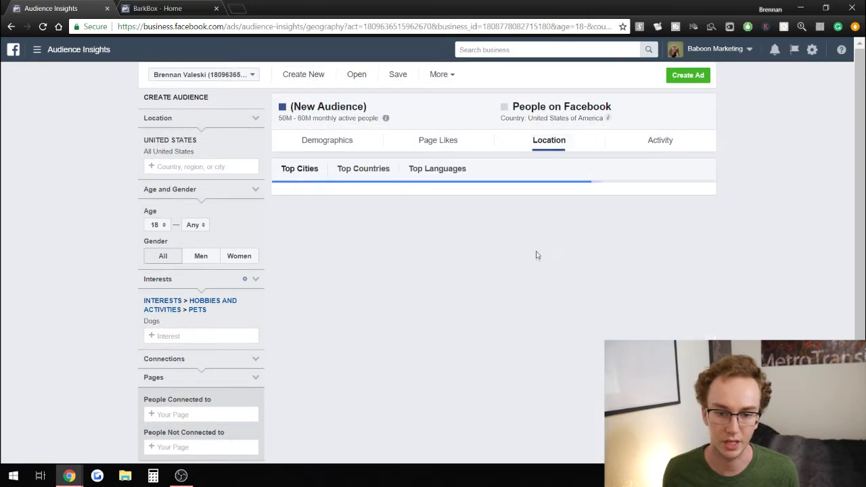
click(447, 147)
click(567, 133)
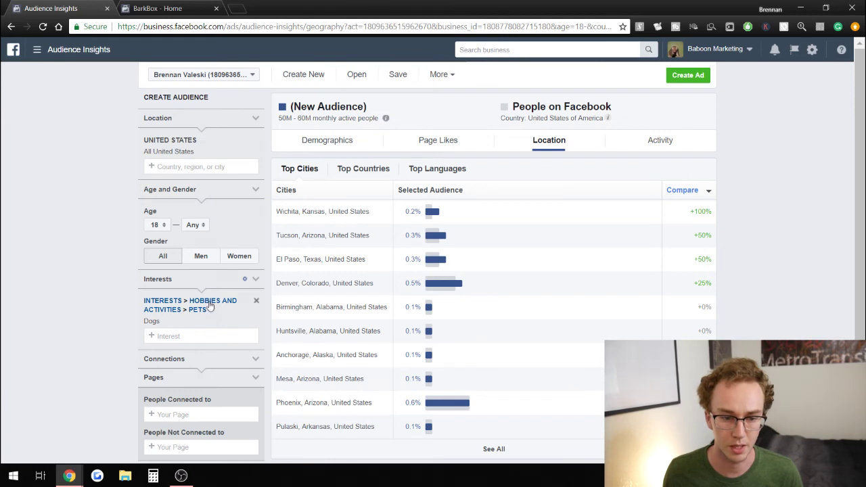
- Remove the United States location from the Dogs audience and show the full list of its top countries
click(357, 170)
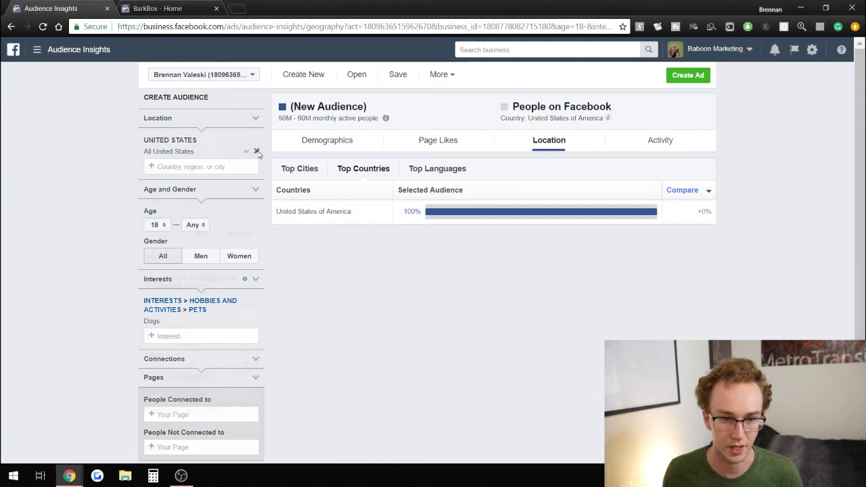
click(255, 149)
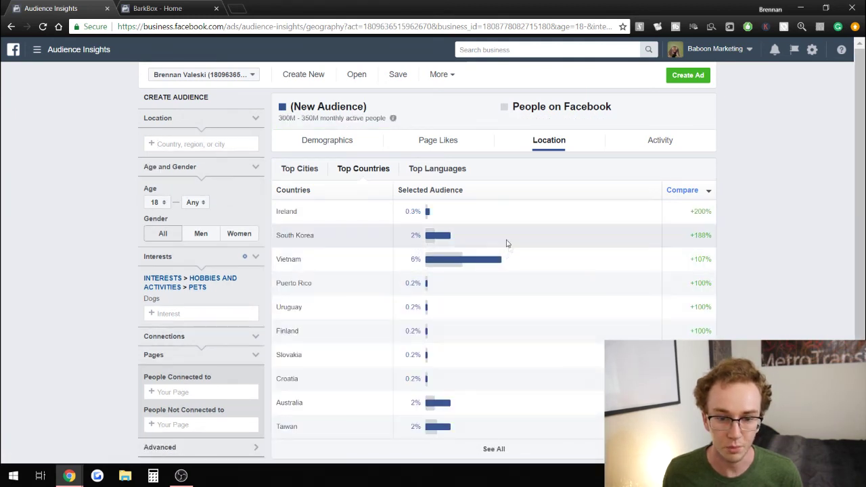
click(473, 449)
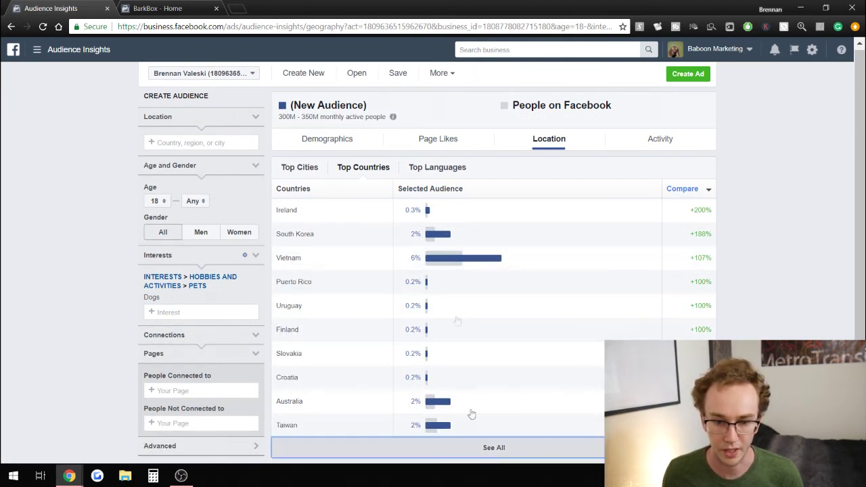
scroll(505, 249, down, 7)
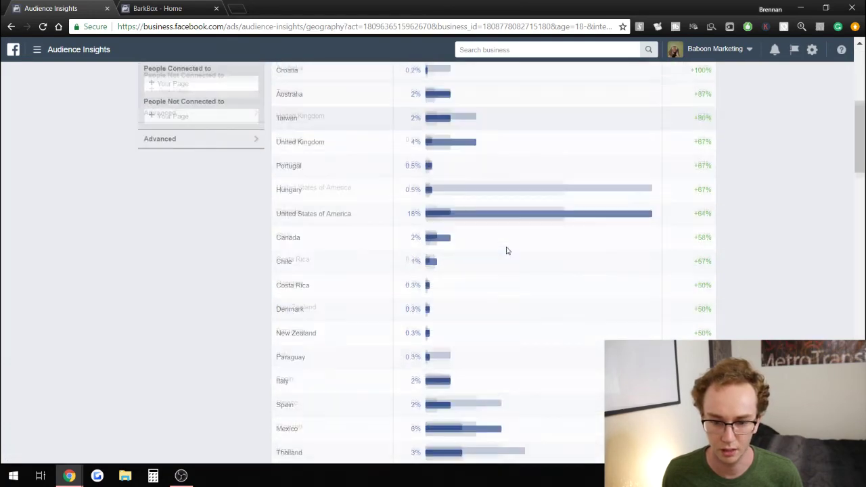
- Examine how the worldwide Dogs audience's share in each top country compares with people on Facebook overall
scroll(499, 243, down, 3)
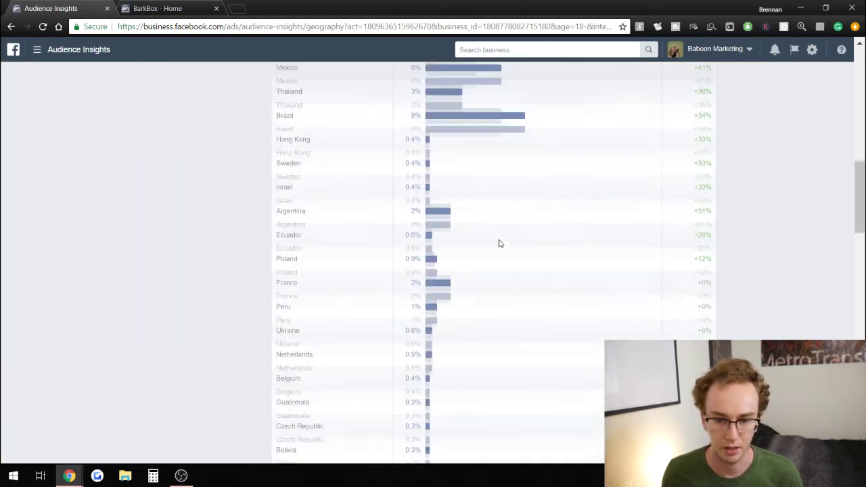
scroll(500, 245, up, 1)
scroll(501, 249, down, 3)
scroll(502, 249, down, 15)
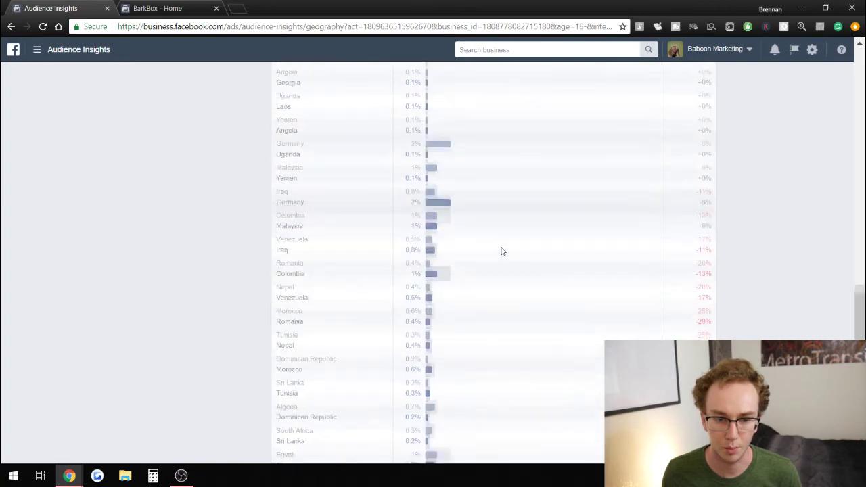
scroll(550, 345, down, 3)
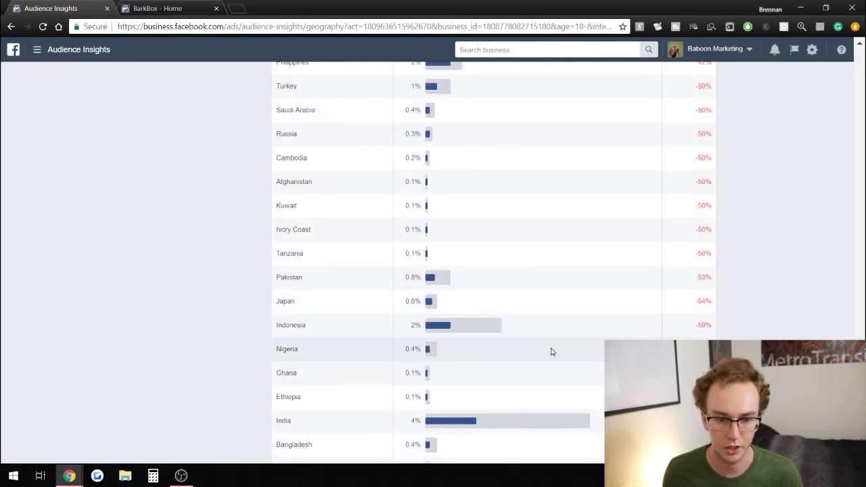
scroll(551, 345, up, 10)
scroll(551, 346, up, 15)
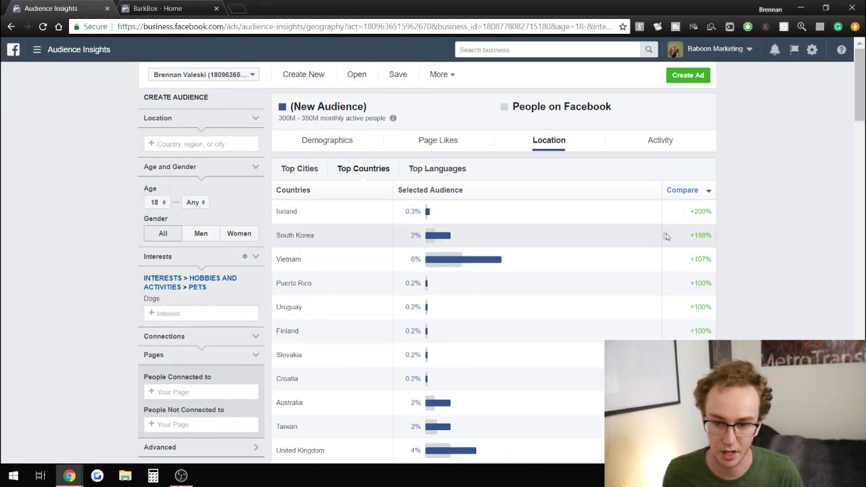
mouse_move(690, 236)
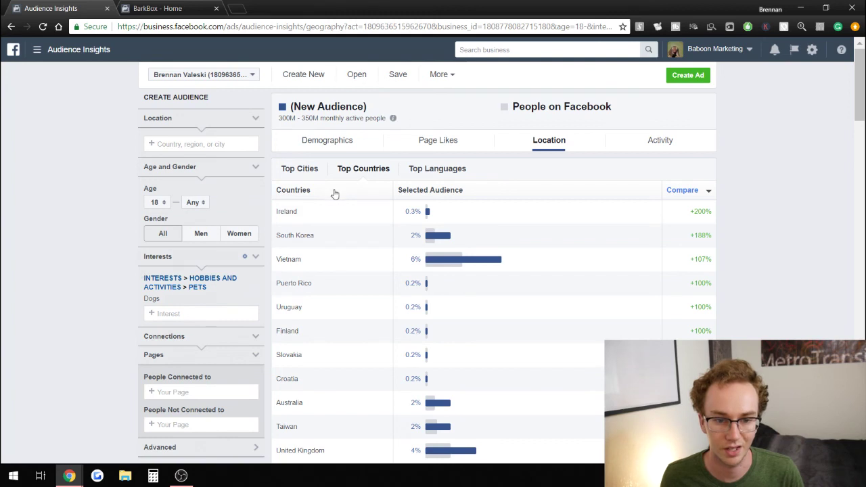
- Check the worldwide Dogs audience's demographics and the top categories in its page likes
click(324, 148)
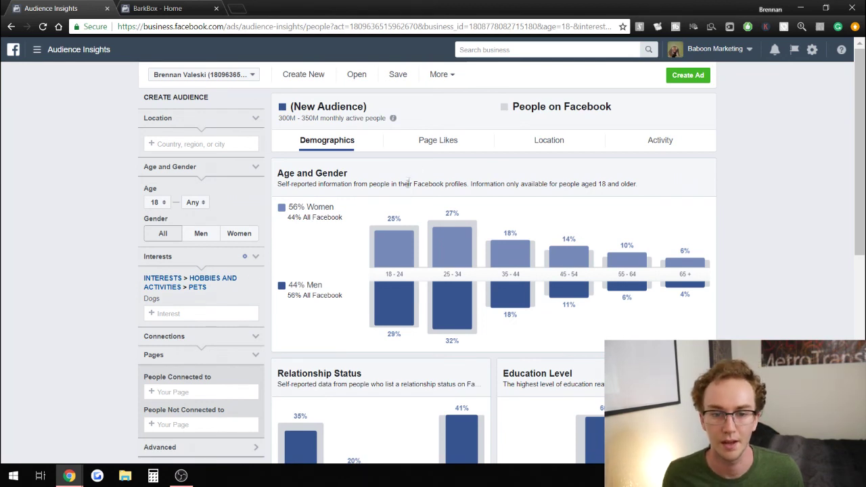
click(432, 140)
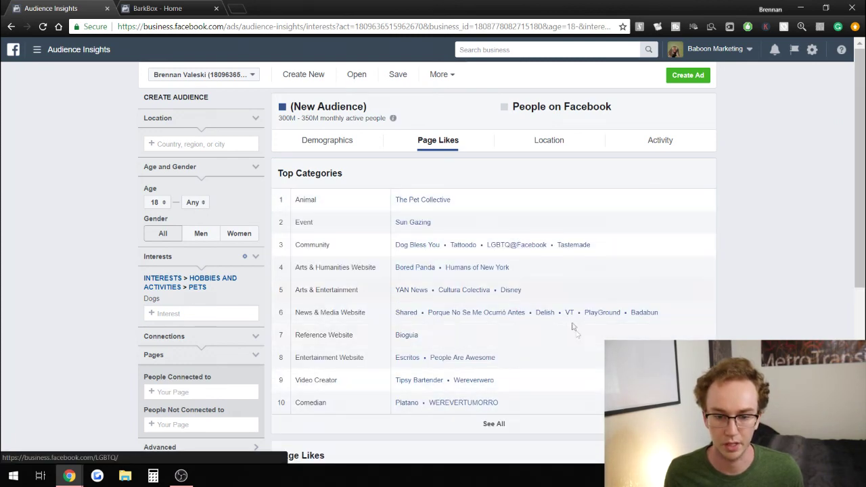
scroll(588, 394, down, 1)
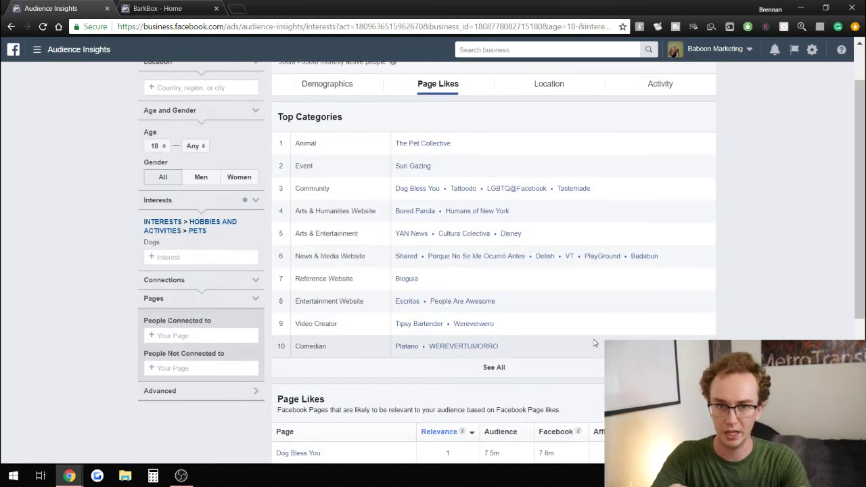